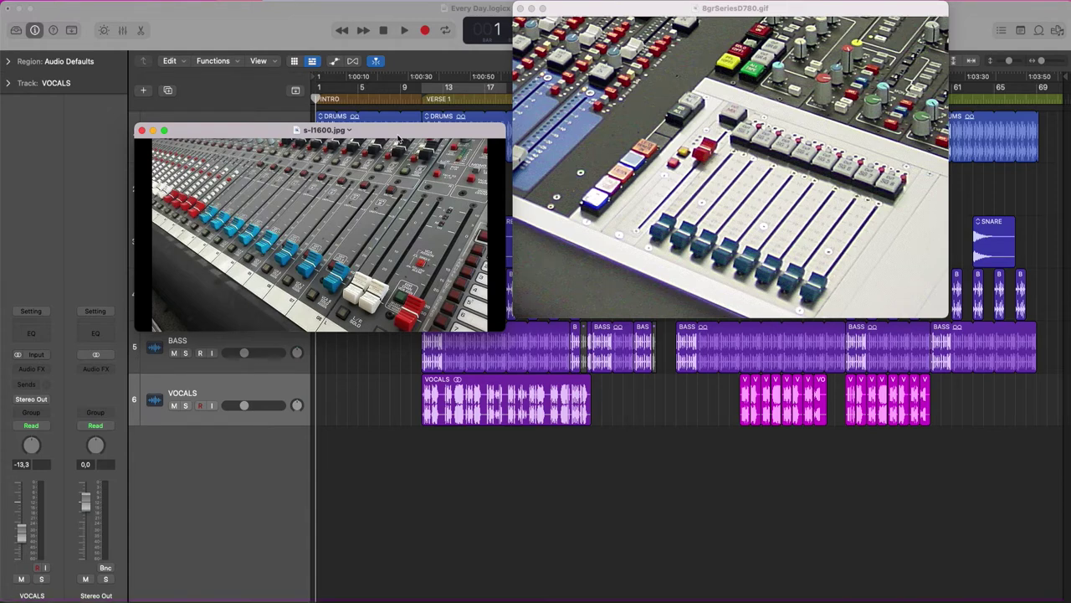
Move the console photo aside and close both mixing console reference images
left_click_drag(399, 138, 395, 135)
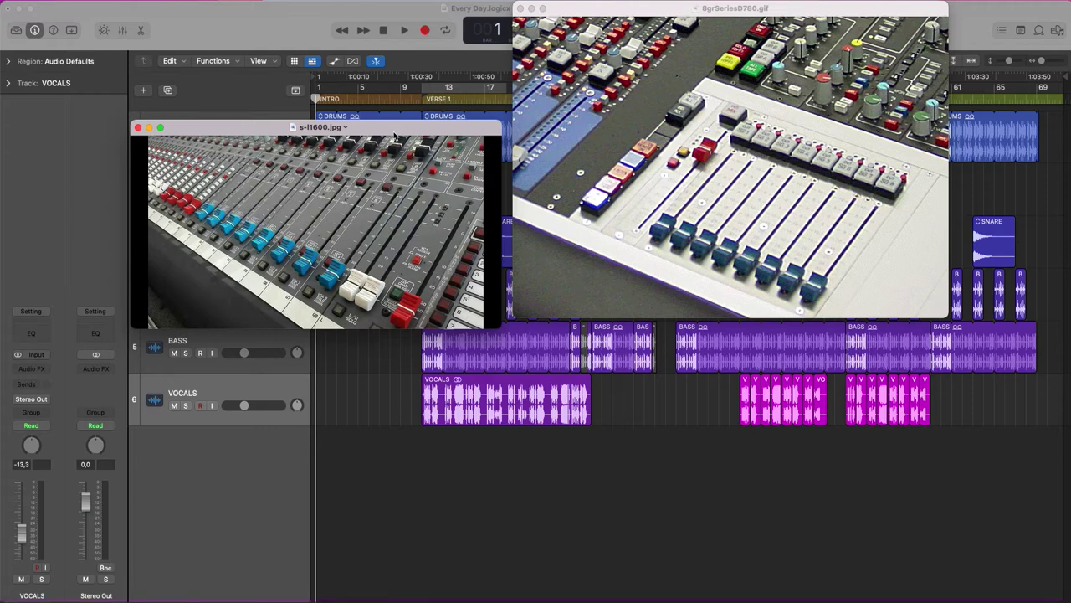
left_click_drag(395, 136, 386, 122)
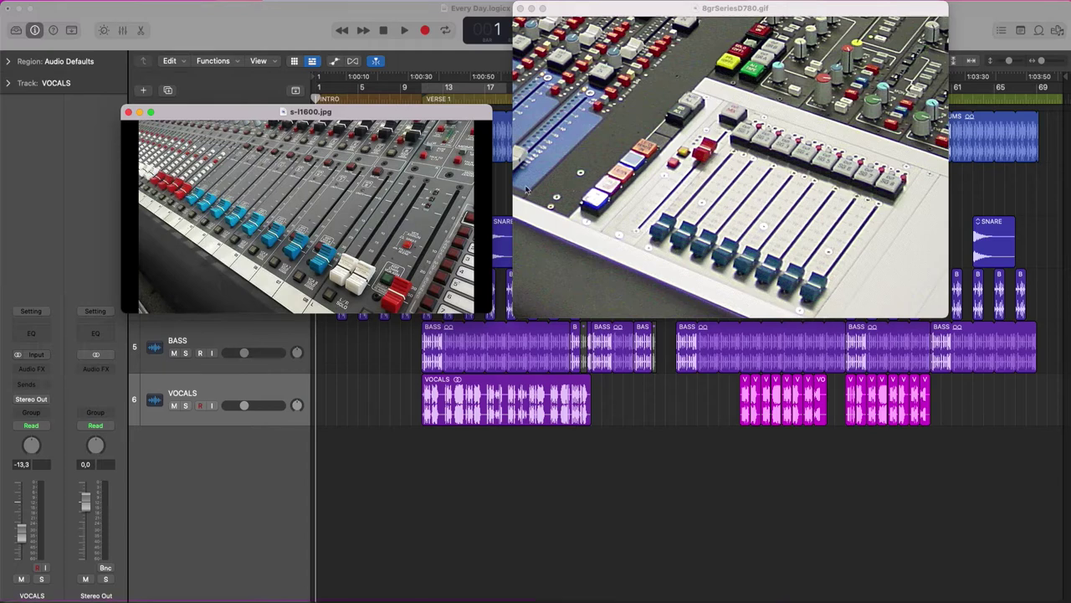
left_click(519, 9)
left_click(130, 113)
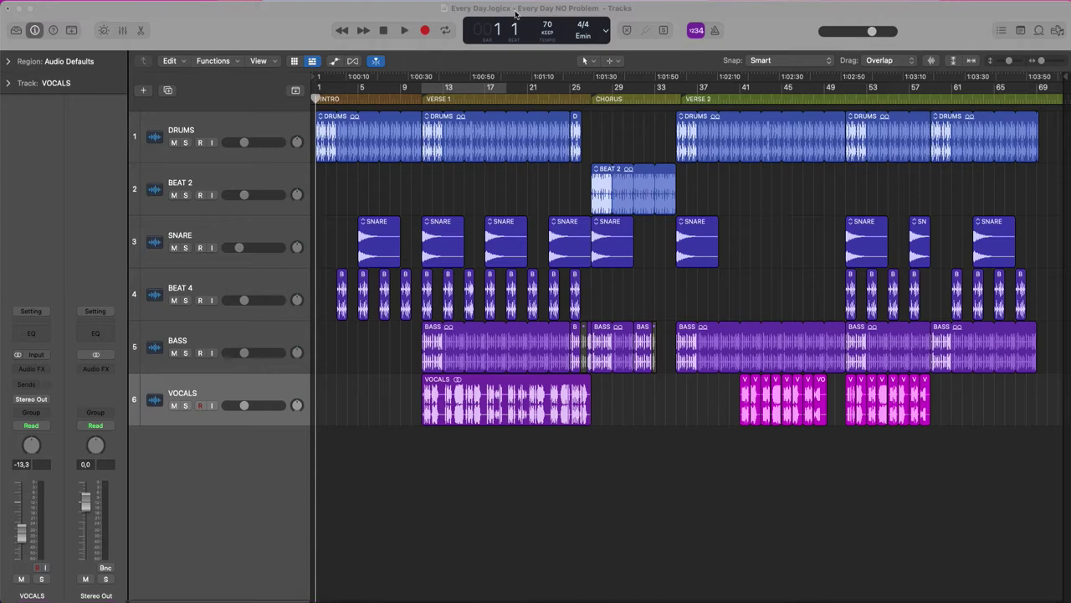
Enable the cycle range at the start of Verse 1, play it back and open the mixer
left_click(485, 88)
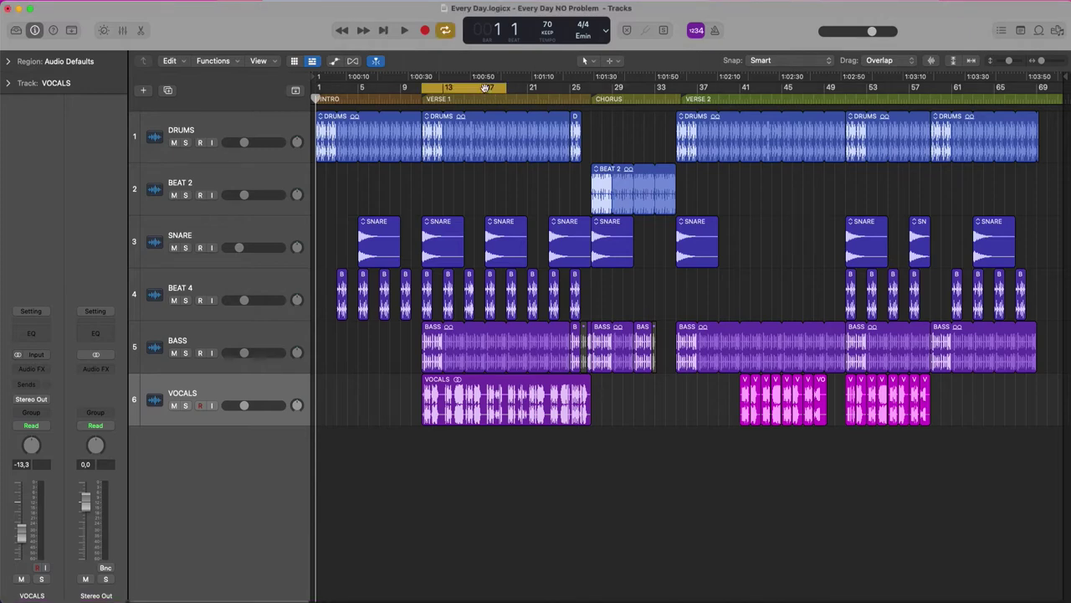
key("space")
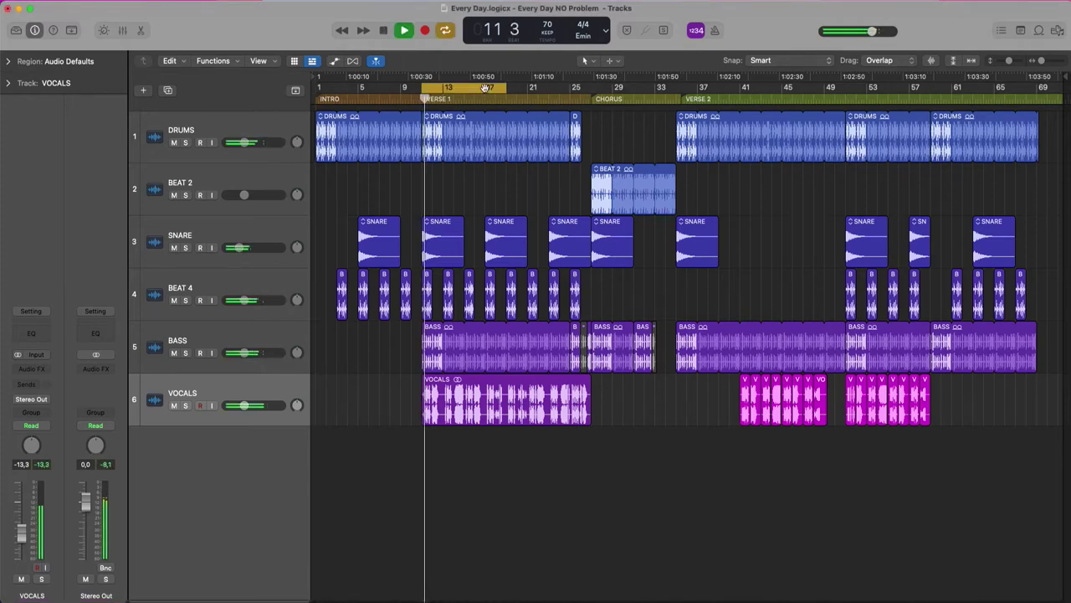
key("x")
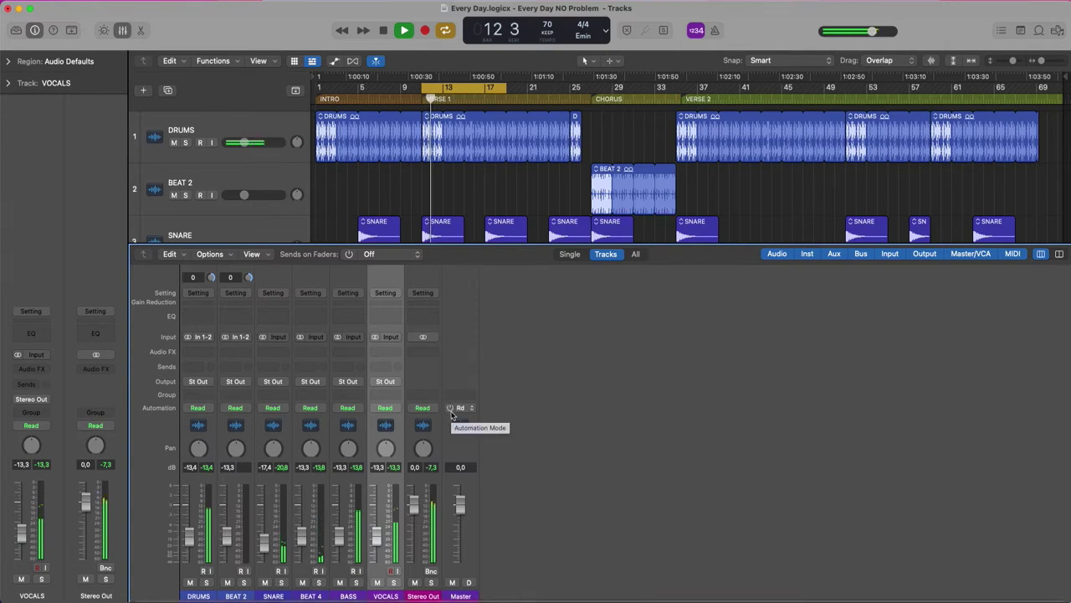
key("space")
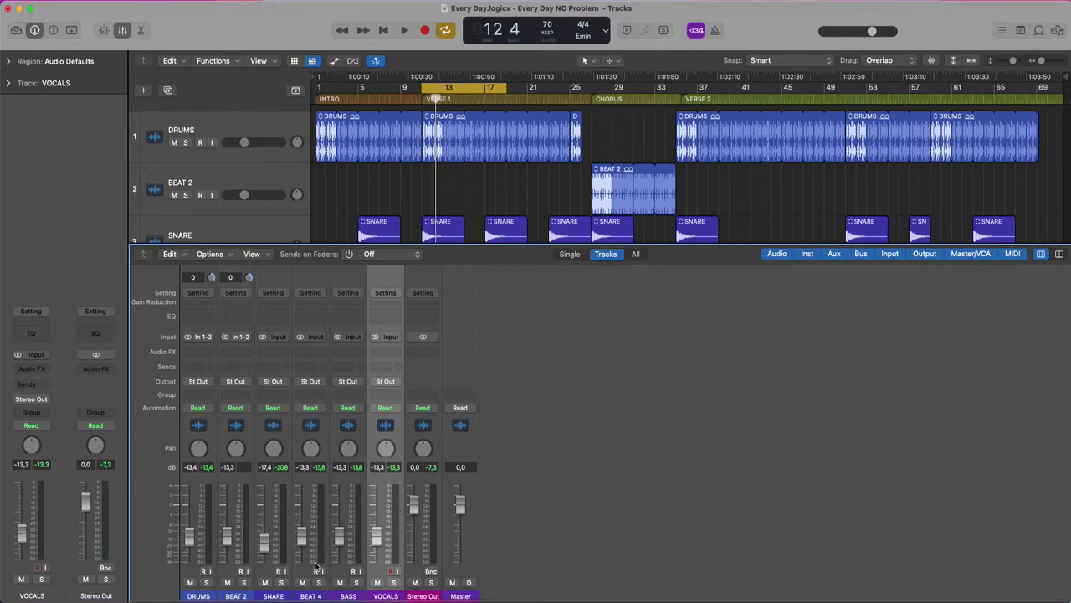
Route the outputs of the DRUMS, BEAT 2, SNARE and BEAT 4 tracks to Bus 1 and widen the mixer's channel strips
left_click(313, 562)
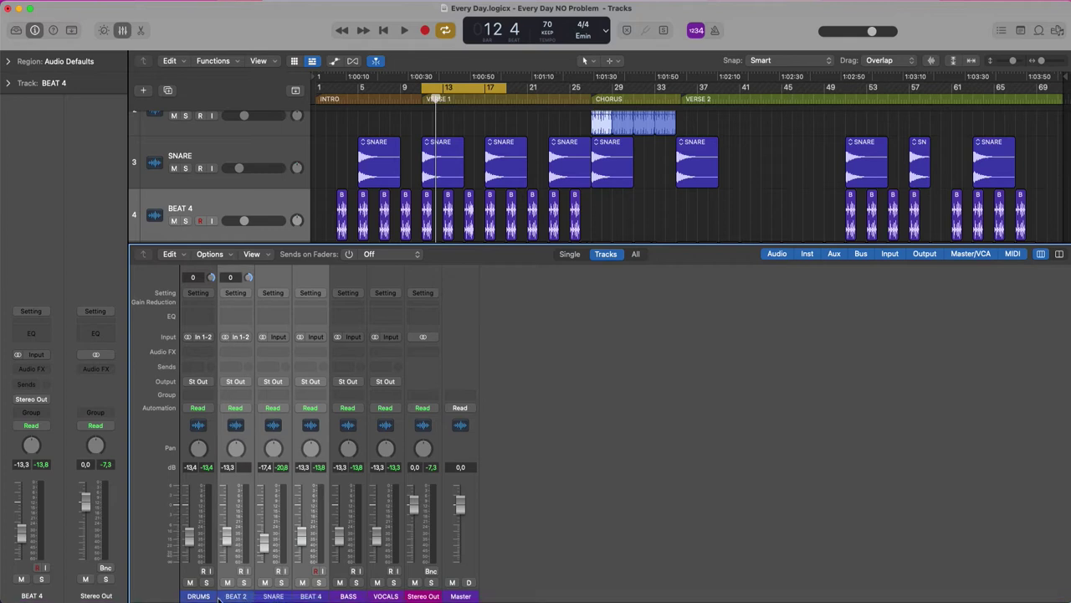
left_click_drag(219, 599, 199, 597)
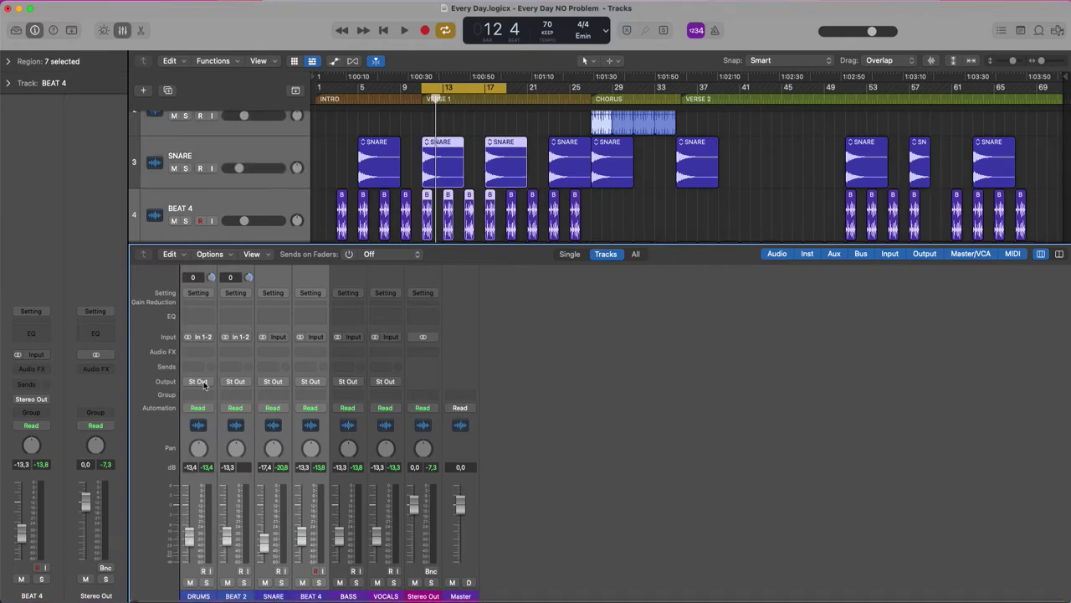
left_click(204, 384)
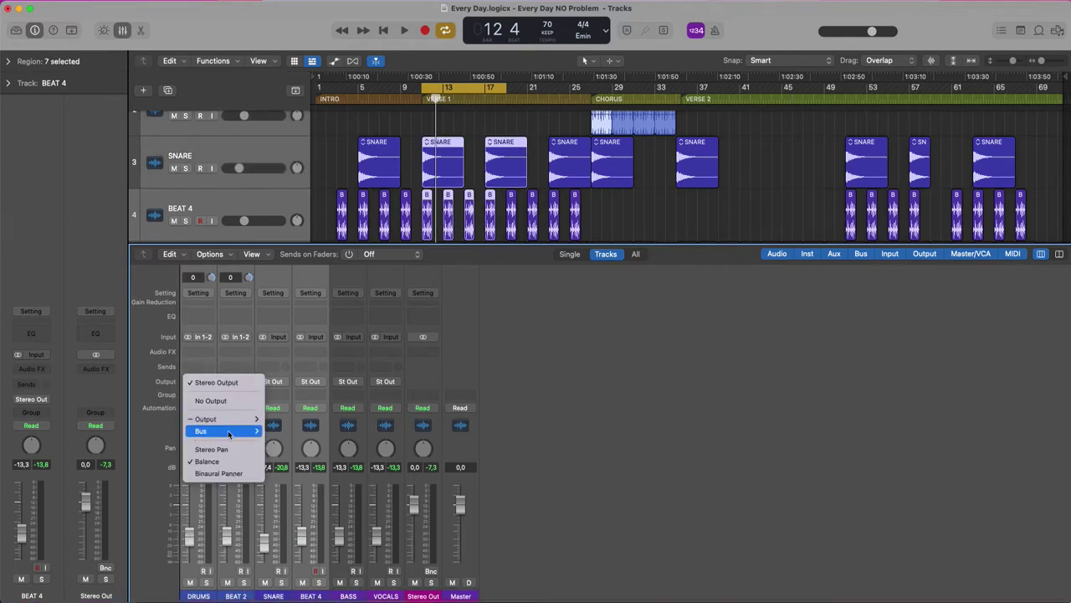
mouse_move(229, 432)
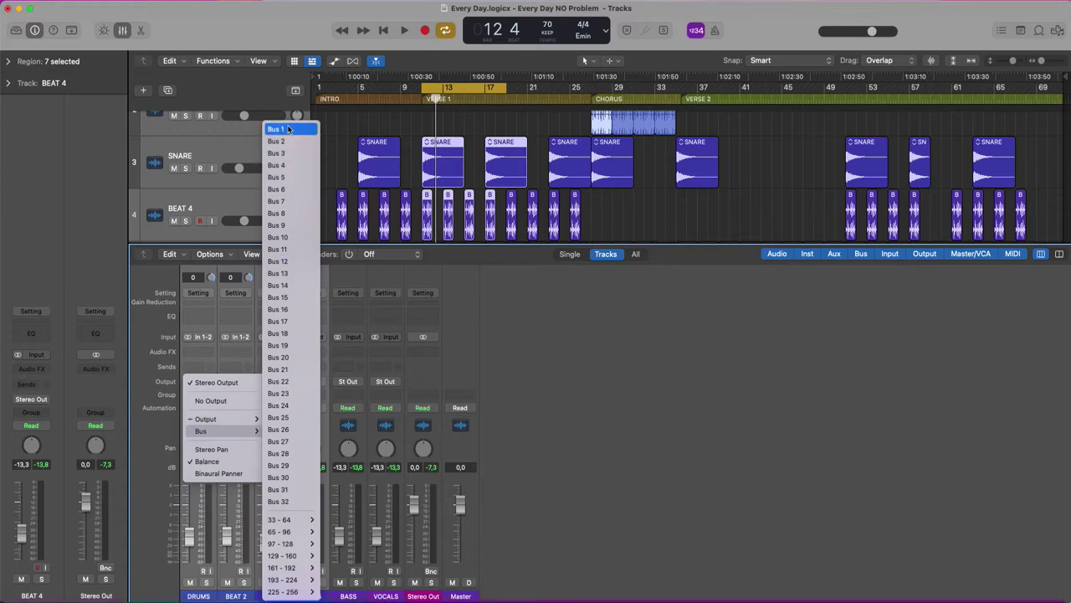
left_click(288, 129)
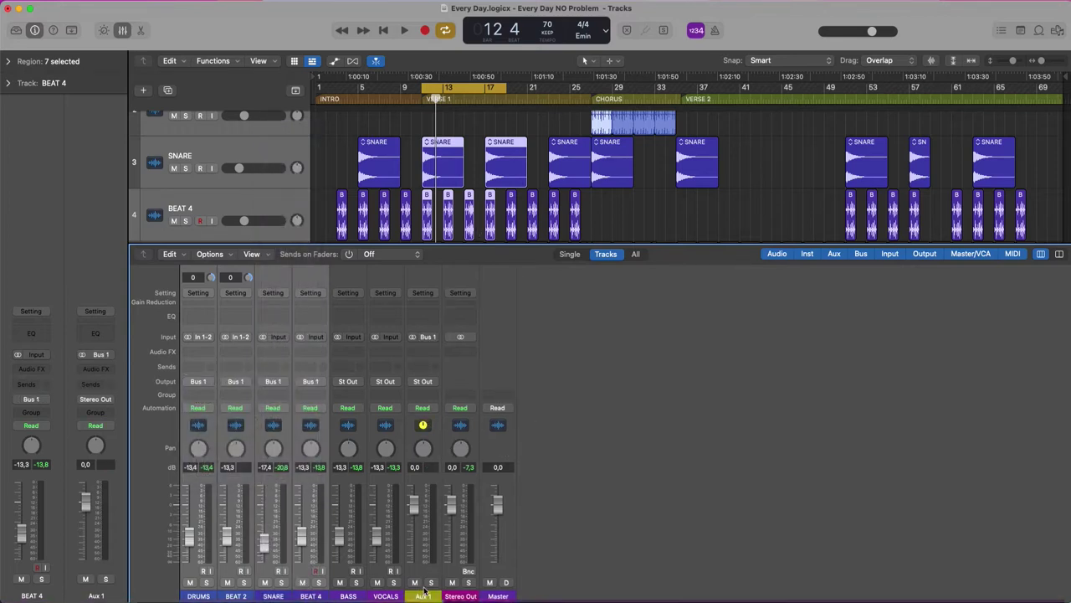
left_click(1060, 254)
Rename the Bus 1 aux channel as DRUMS
left_click(469, 594)
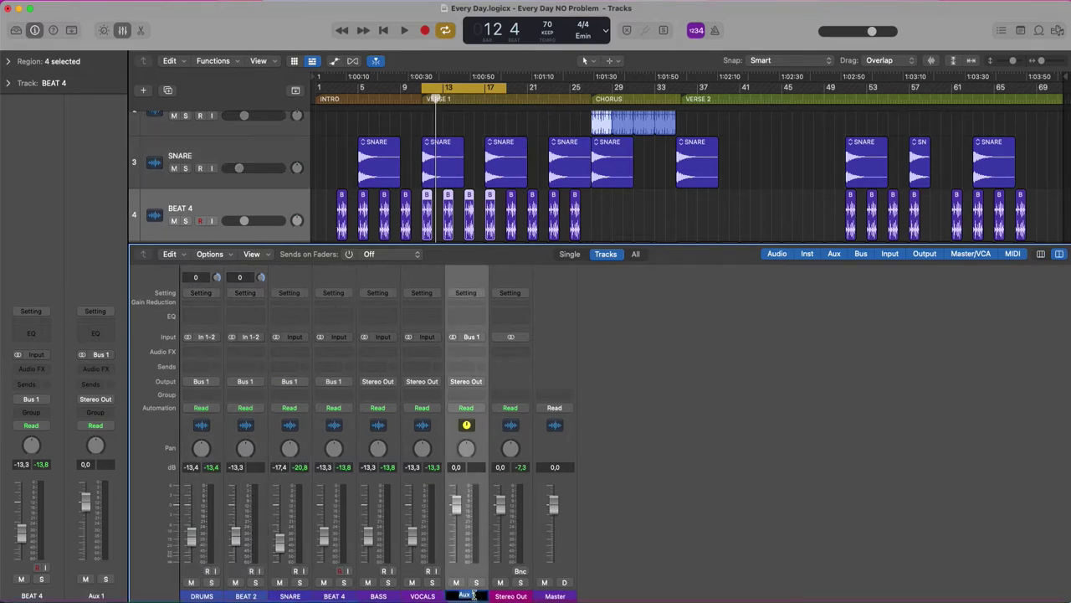
type("DRUMS")
key("Return")
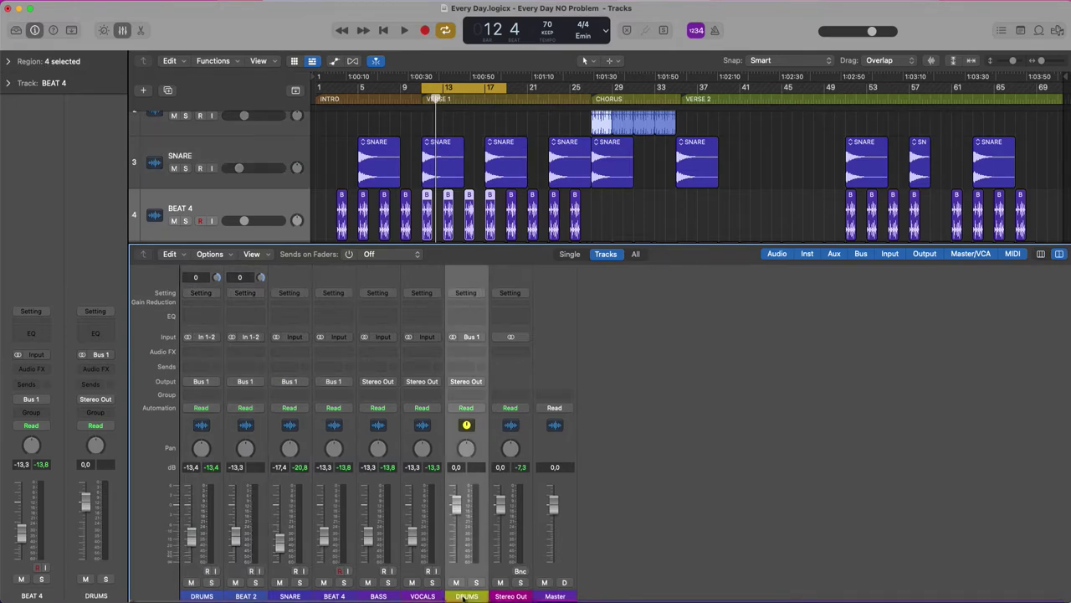
Mute the BASS and VOCALS channels so only the drum tracks play
left_click(389, 583)
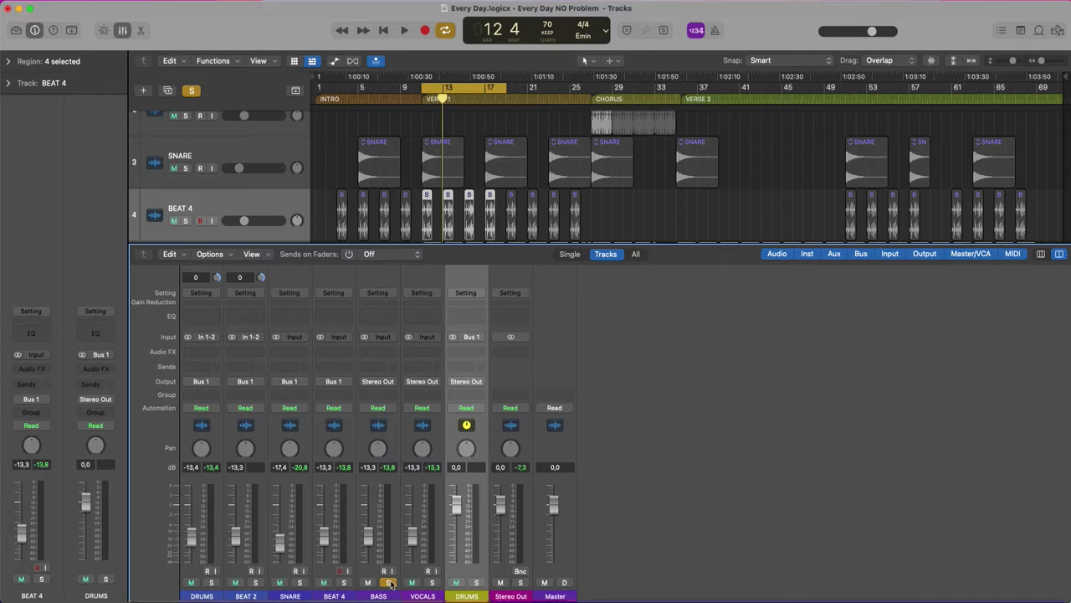
left_click(389, 583)
left_click(368, 582)
left_click(412, 582)
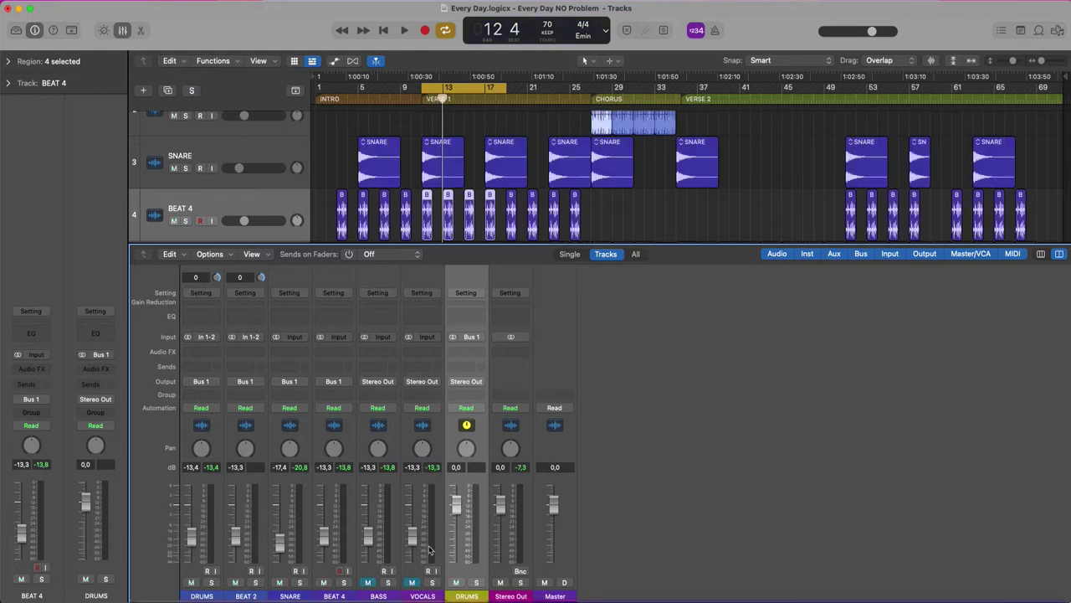
Play the drums while lowering the DRUMS aux fader to about -3.6 dB, and return the fader to 0.0 dB
key("space")
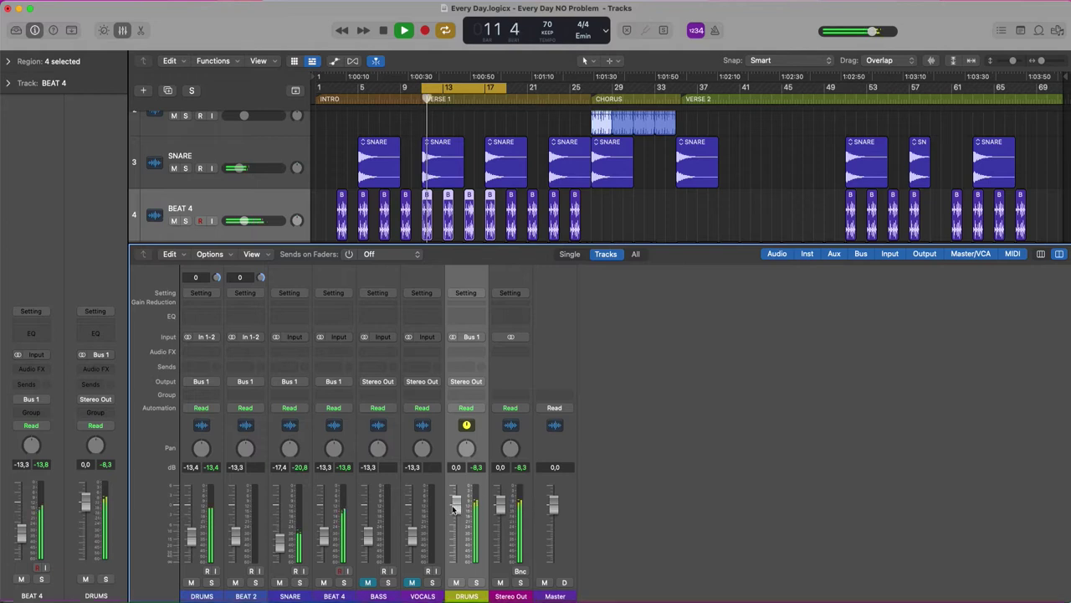
mouse_move(456, 502)
left_mouse_down()
mouse_move(456, 548)
mouse_move(456, 511)
left_mouse_up()
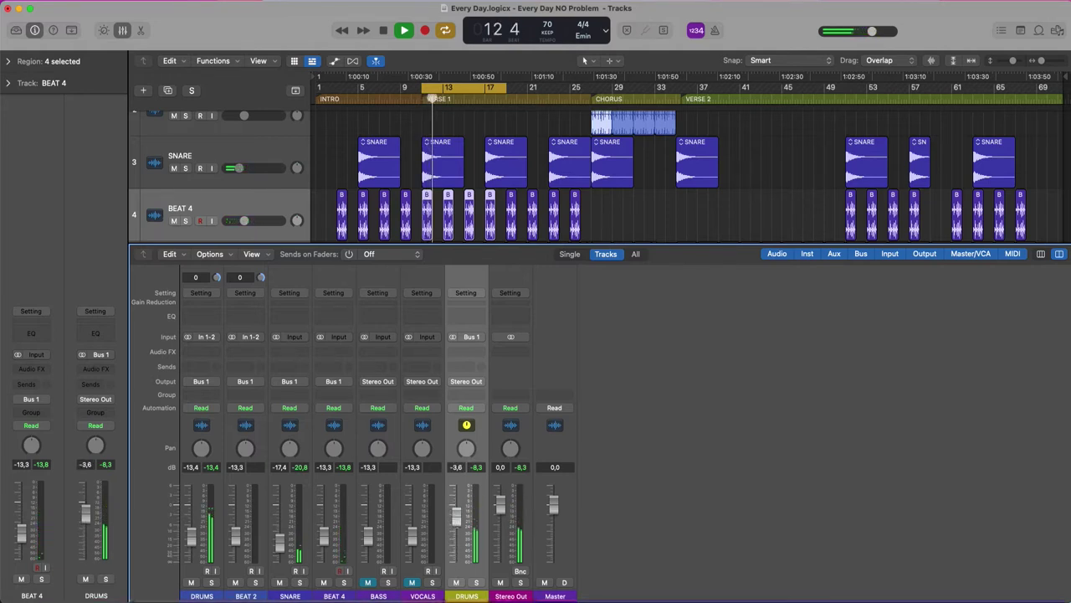
key("space")
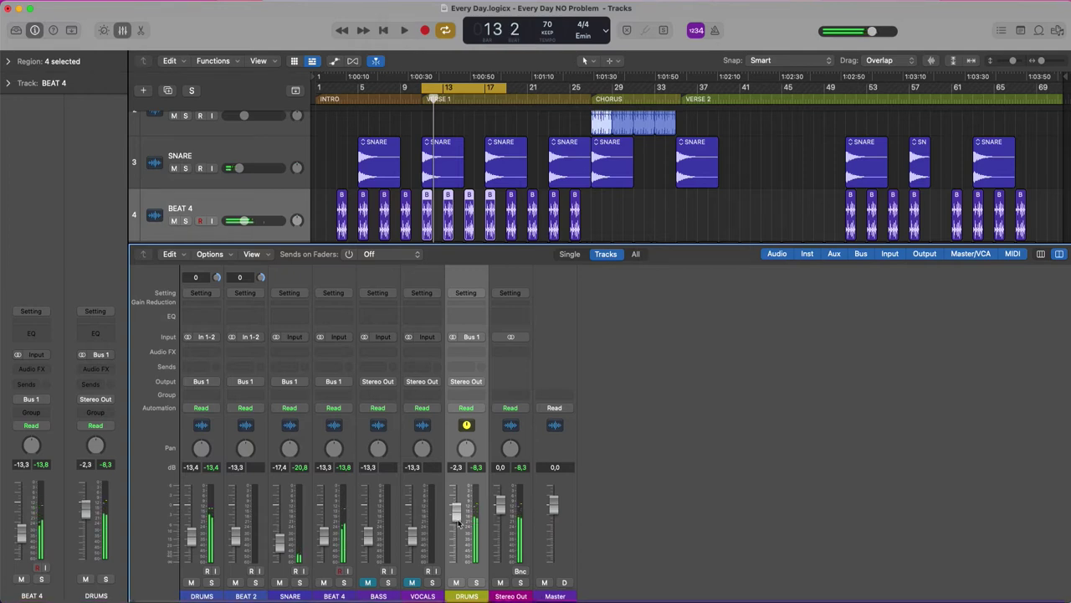
mouse_move(456, 510)
left_mouse_down()
mouse_move(456, 544)
mouse_move(459, 502)
left_mouse_up()
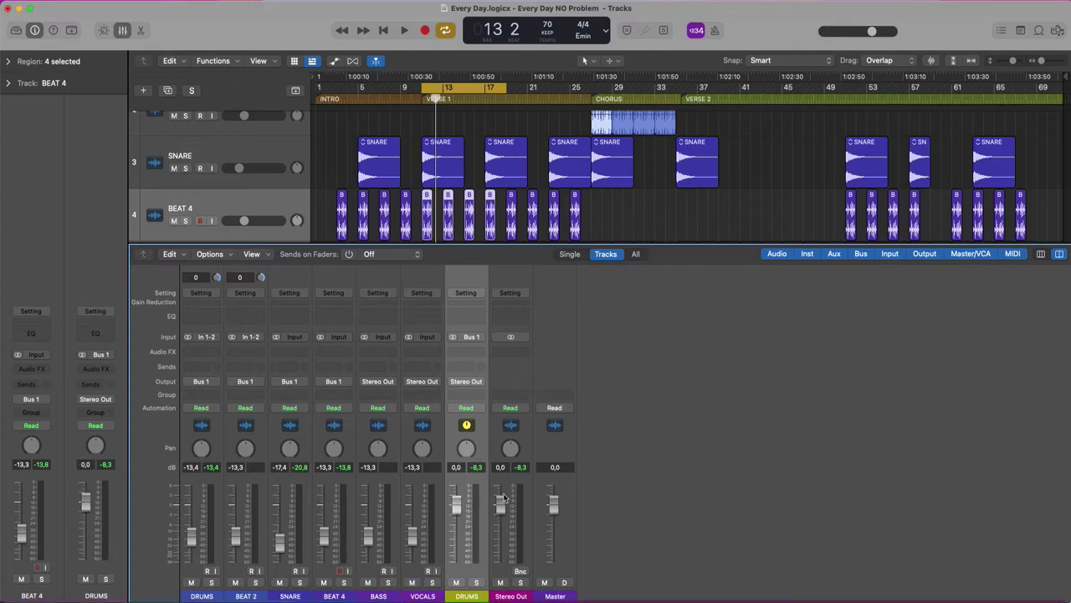
Undo the aux rename and mutes, and route DRUMS, BEAT 2, SNARE and BEAT 4 back to Stereo Output
key("ctrl+s")
key("ctrl+s")
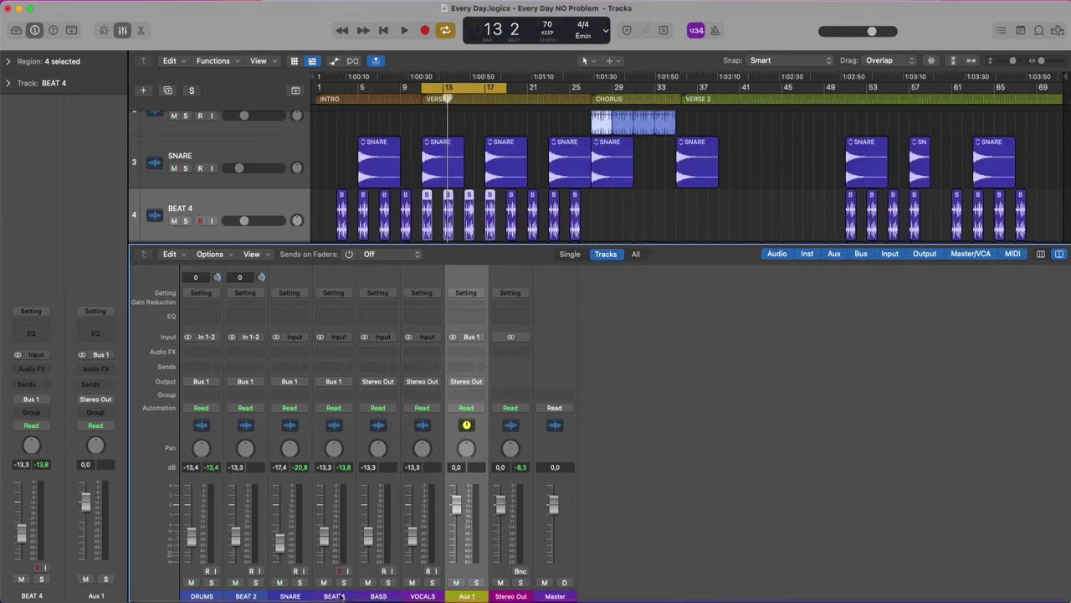
left_click_drag(339, 596, 207, 596)
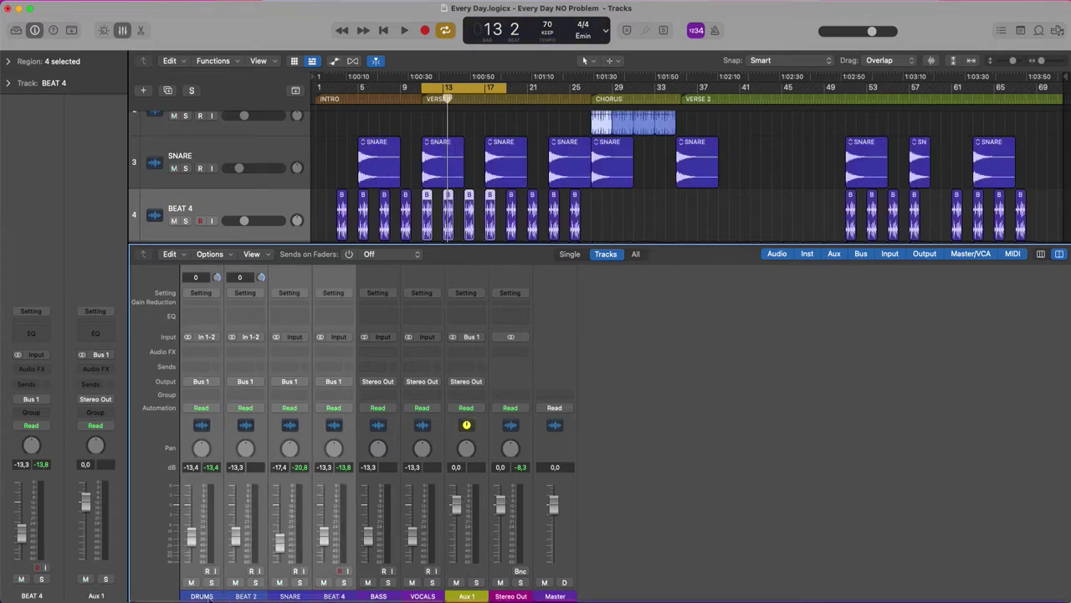
left_click(205, 382)
mouse_move(235, 420)
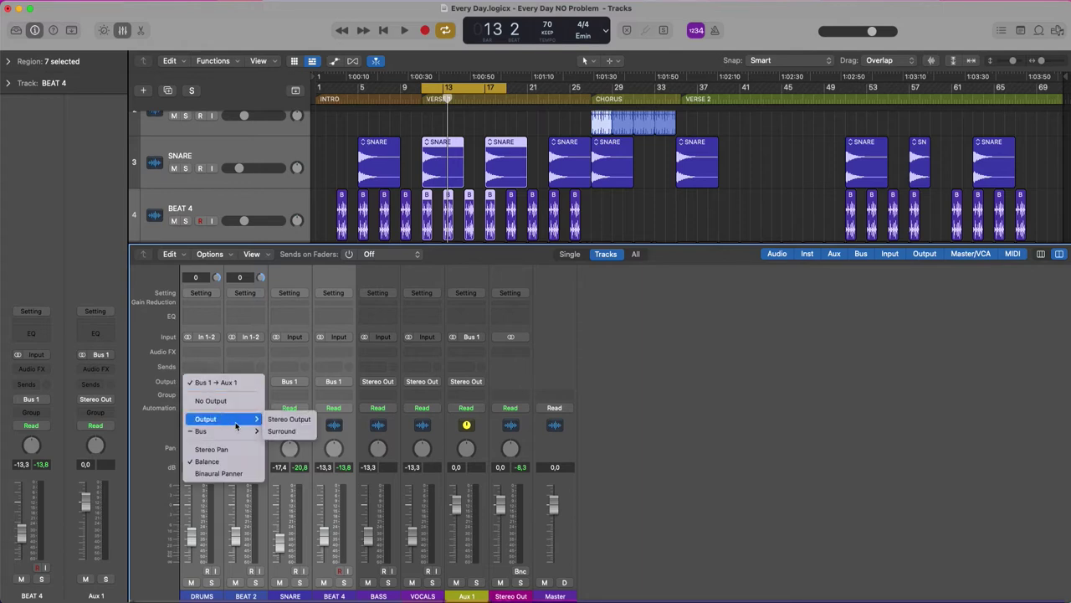
left_click(273, 420)
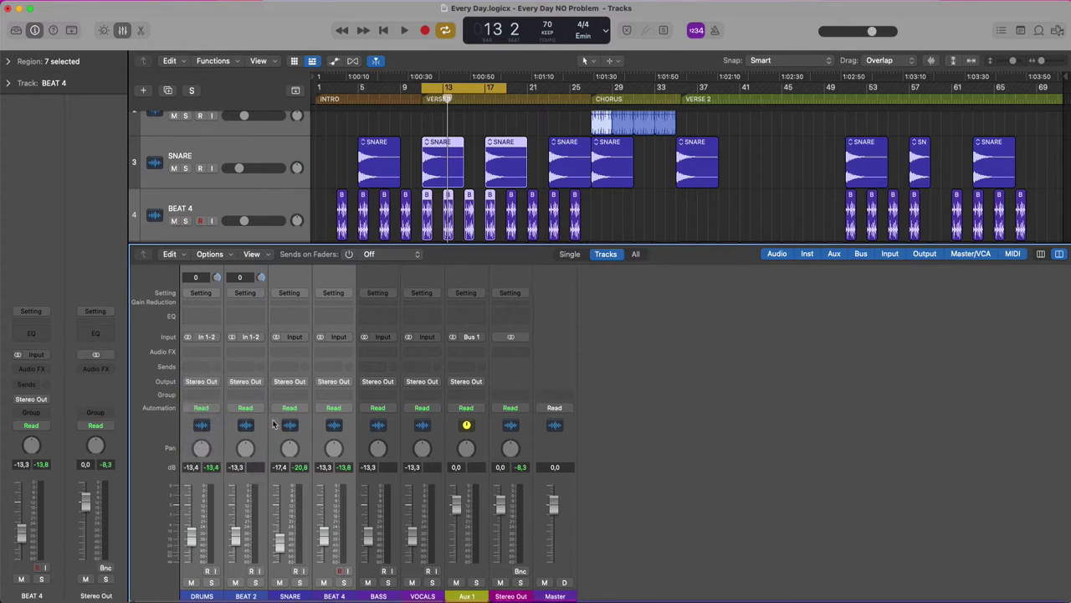
Create a Summing Stack from the four selected drum tracks
left_click(151, 6)
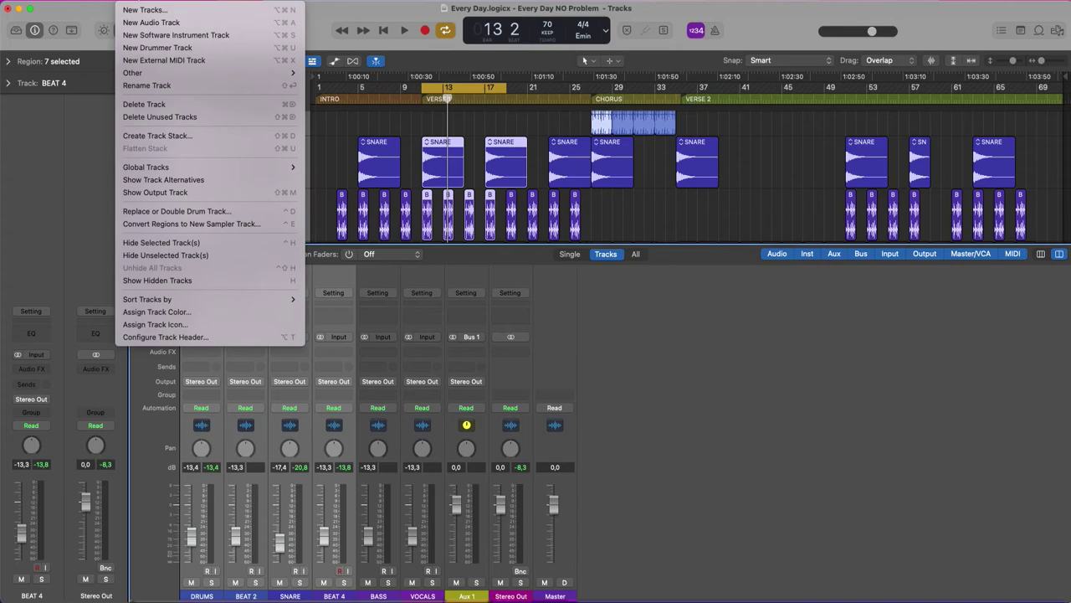
left_click(173, 135)
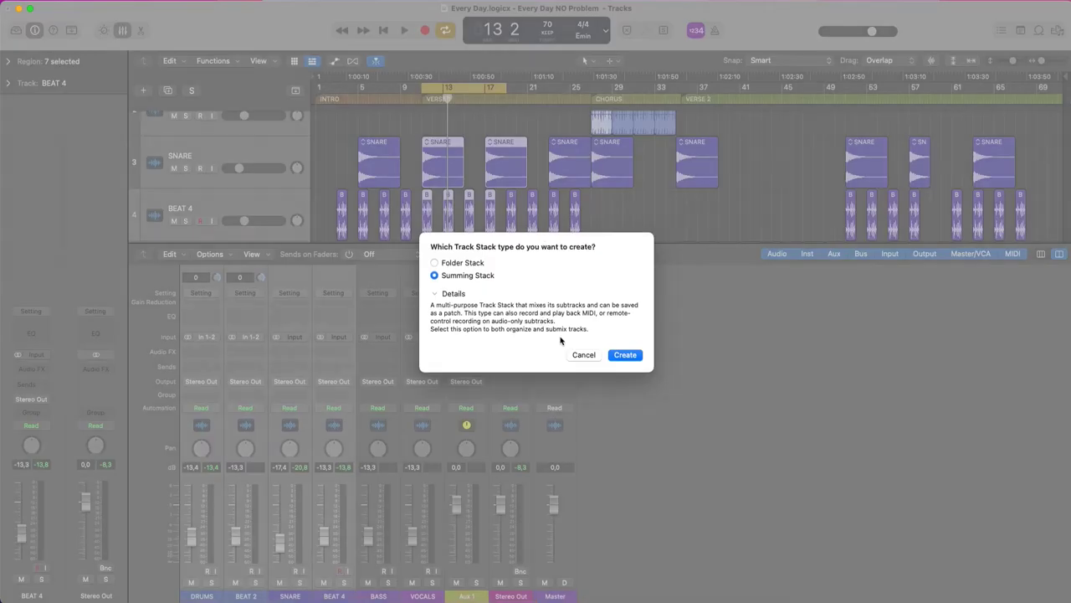
key("Return")
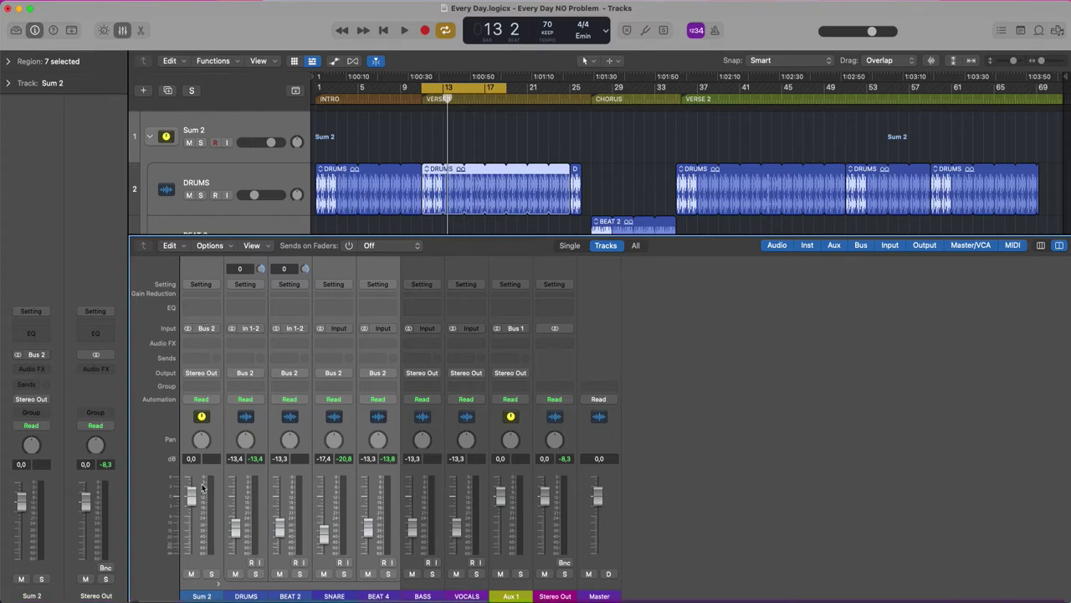
Audition the summing stack and its fader with BASS and VOCALS muted, and undo back to the Bus 1 routing
key("space")
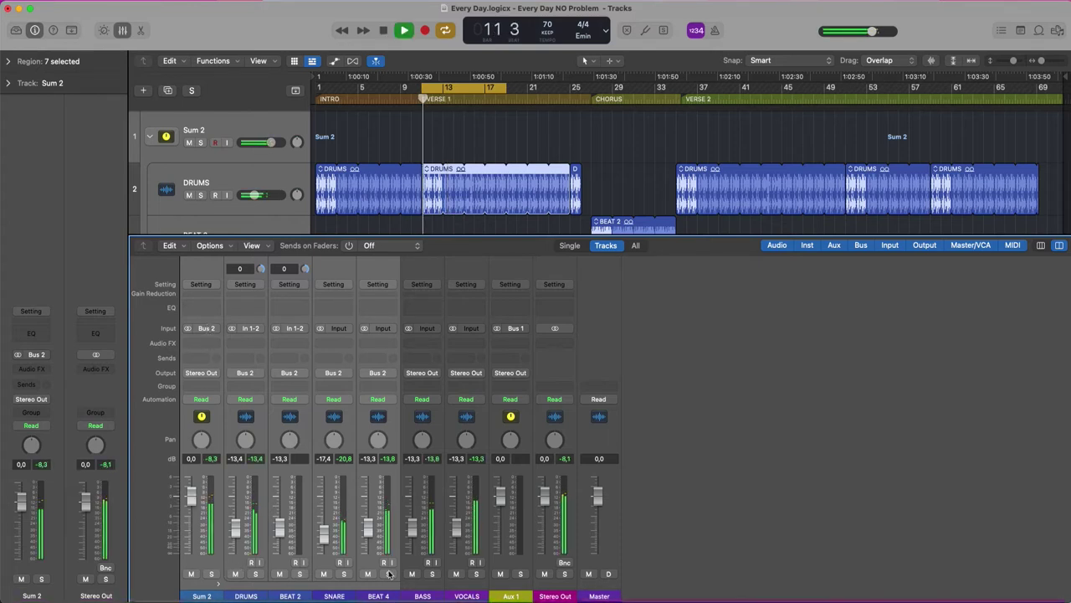
key("space")
left_click(412, 574)
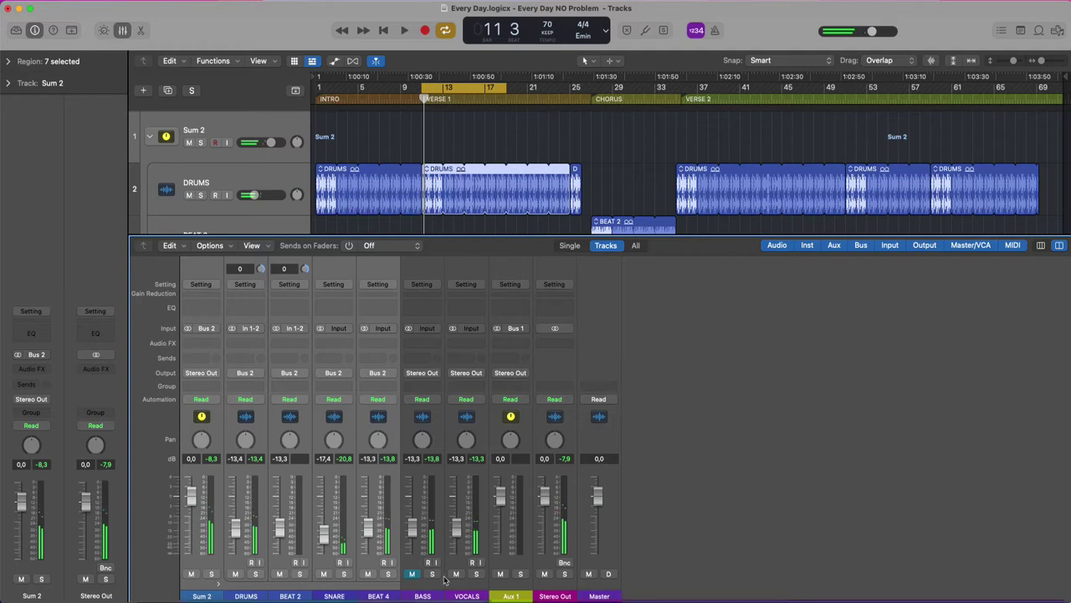
left_click(458, 574)
key("space")
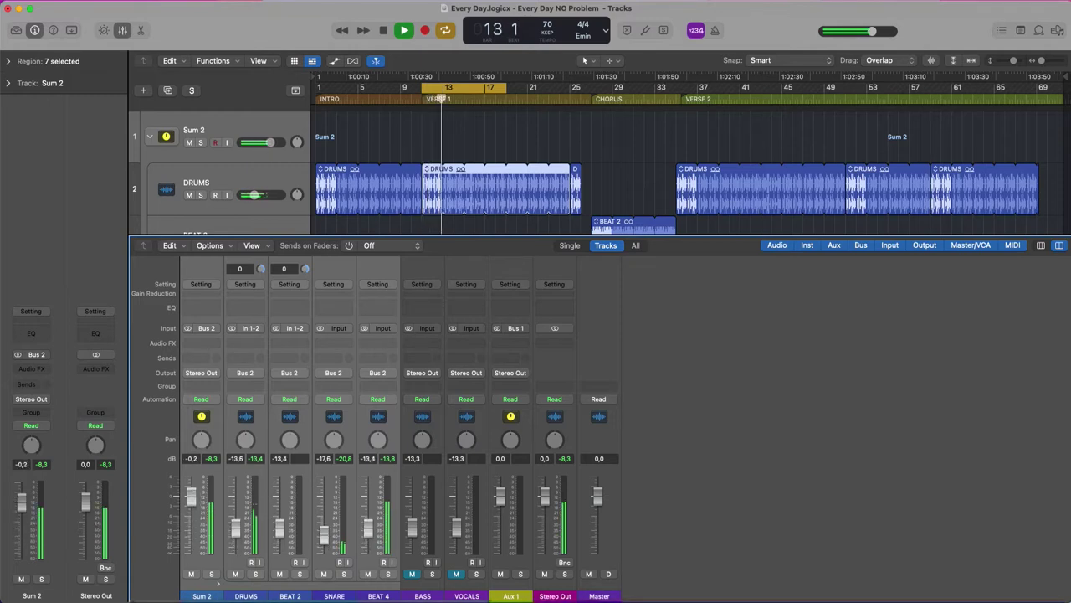
key("space")
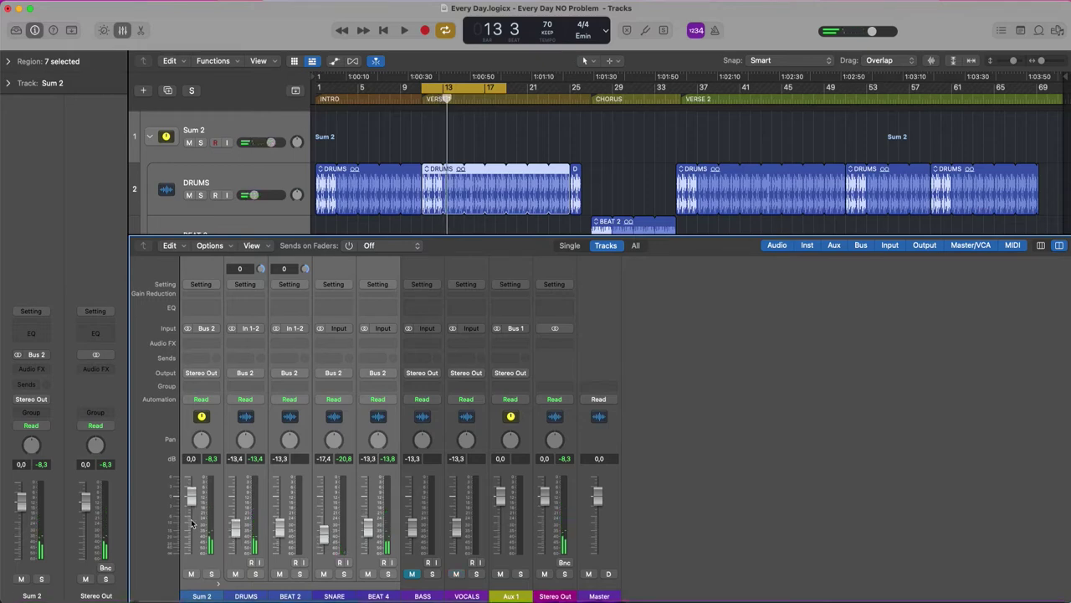
key("super+z")
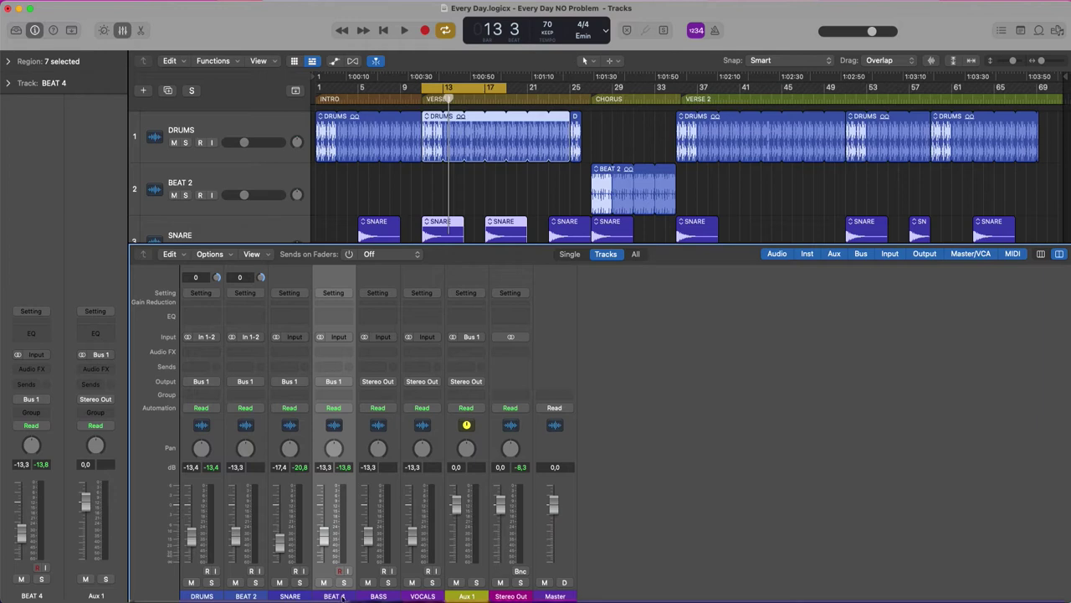
left_click_drag(342, 598, 203, 595)
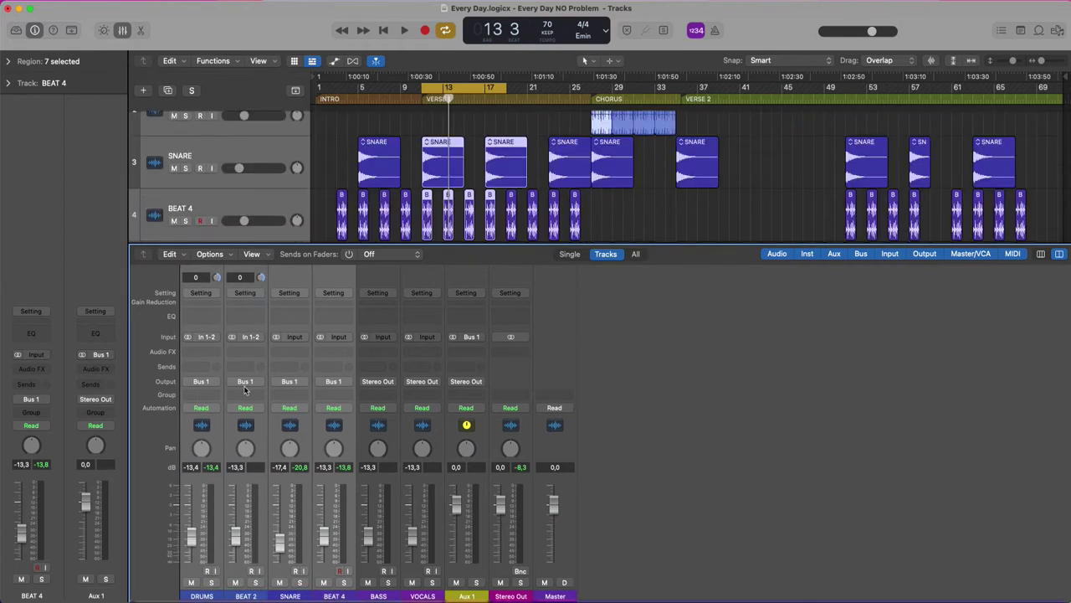
left_click(469, 596)
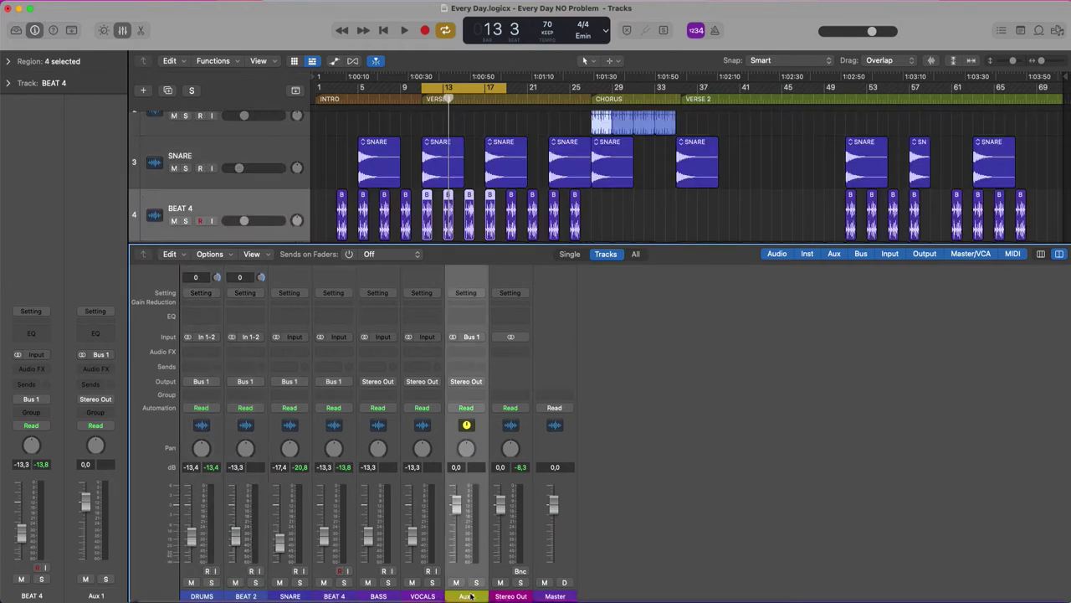
left_click_drag(330, 596, 193, 596)
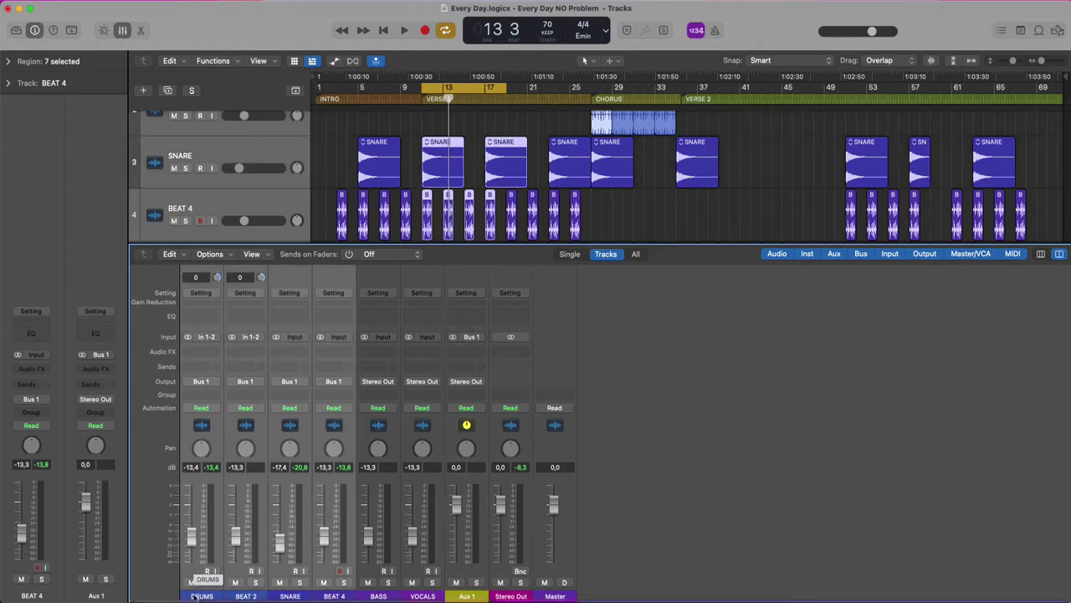
Add a send to Bus 10 on the SNARE channel strip
left_click(281, 596)
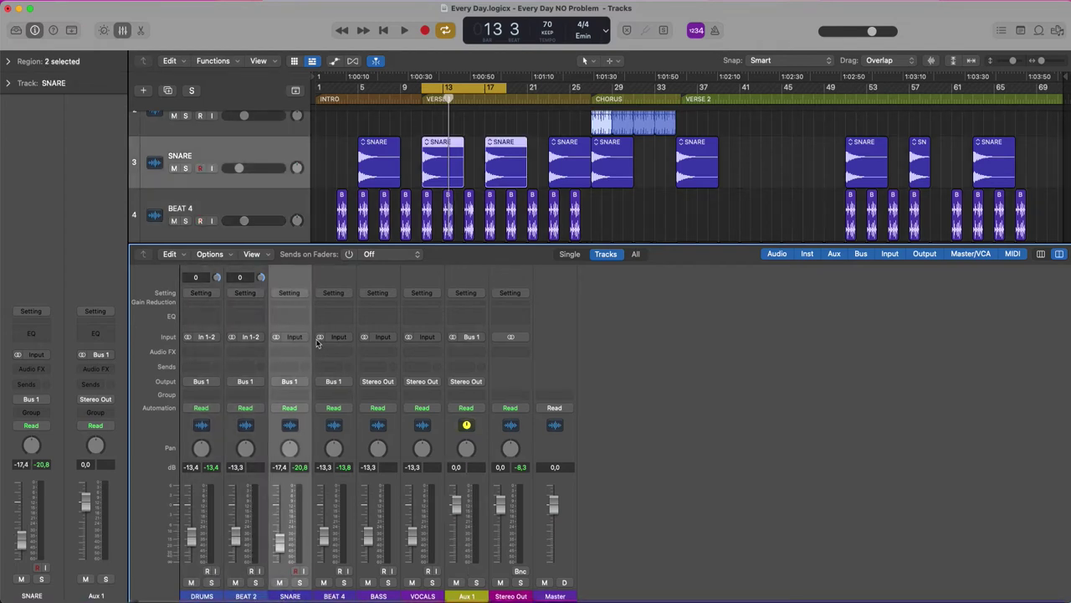
left_click(297, 366)
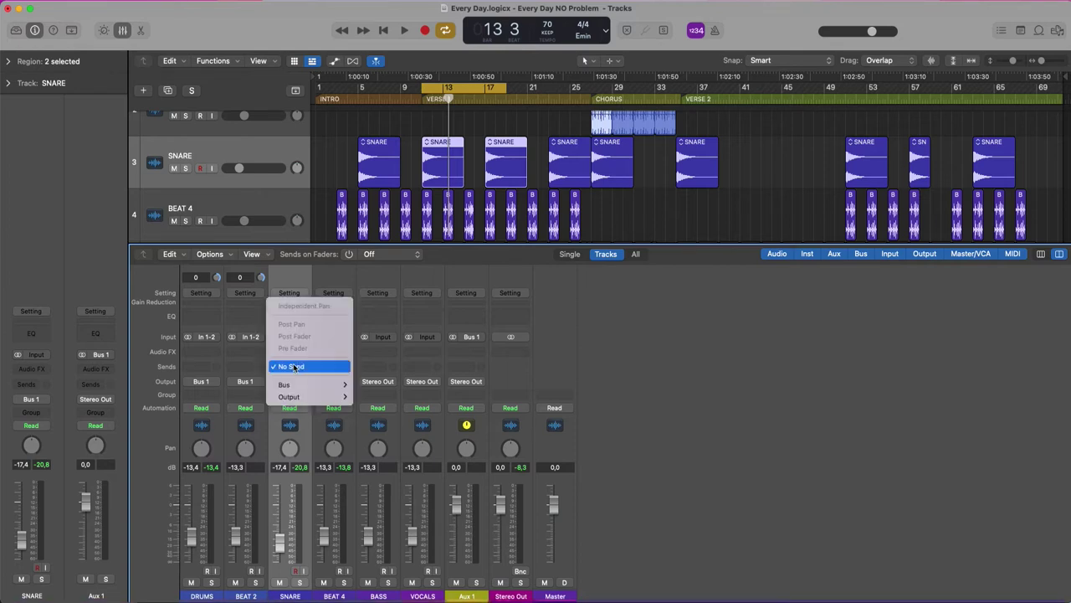
mouse_move(302, 386)
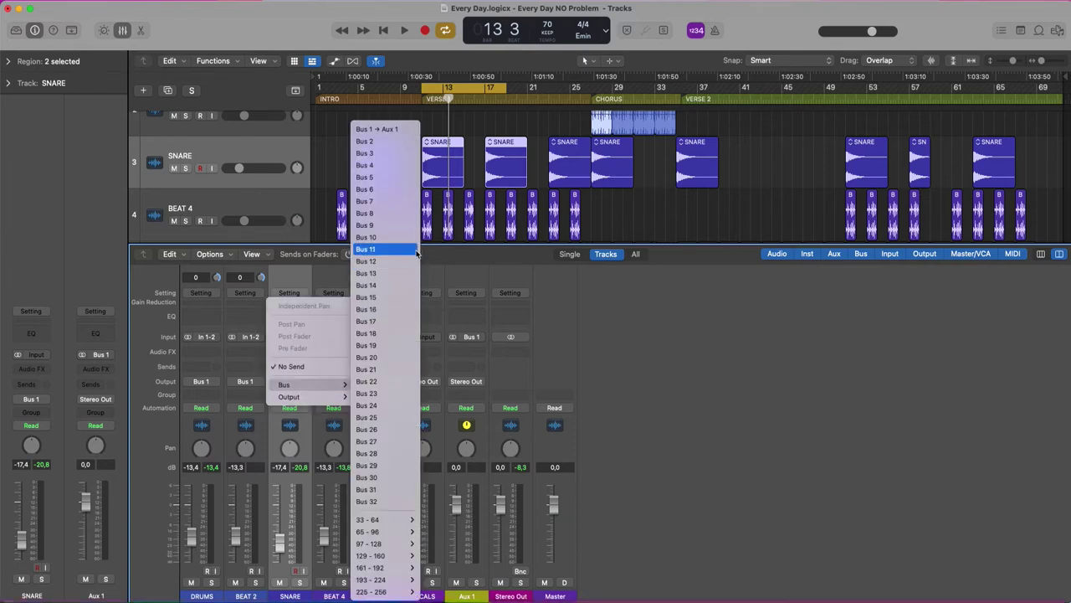
left_click(368, 237)
left_click_drag(414, 244, 414, 238)
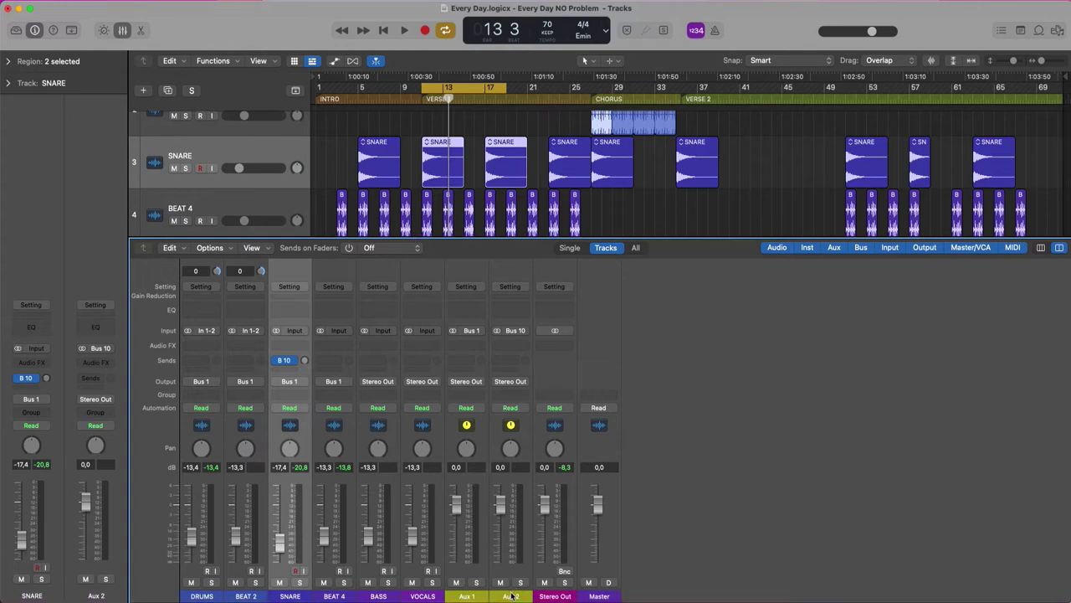
Rename the Bus 1 aux channel as DRUMS and the Bus 10 aux channel as REVERB
double_click(459, 596)
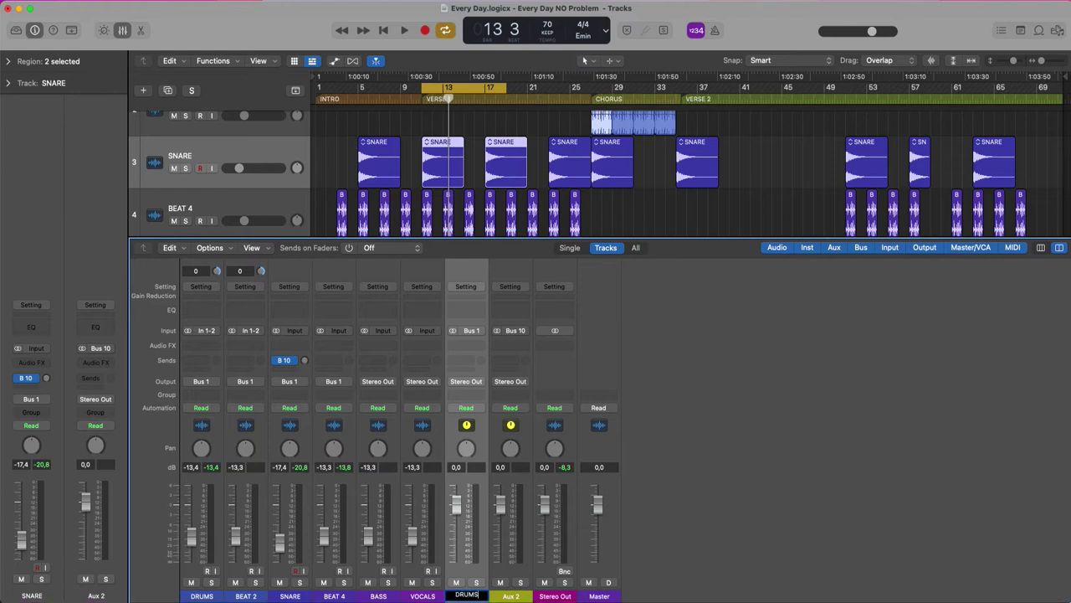
left_click(516, 595)
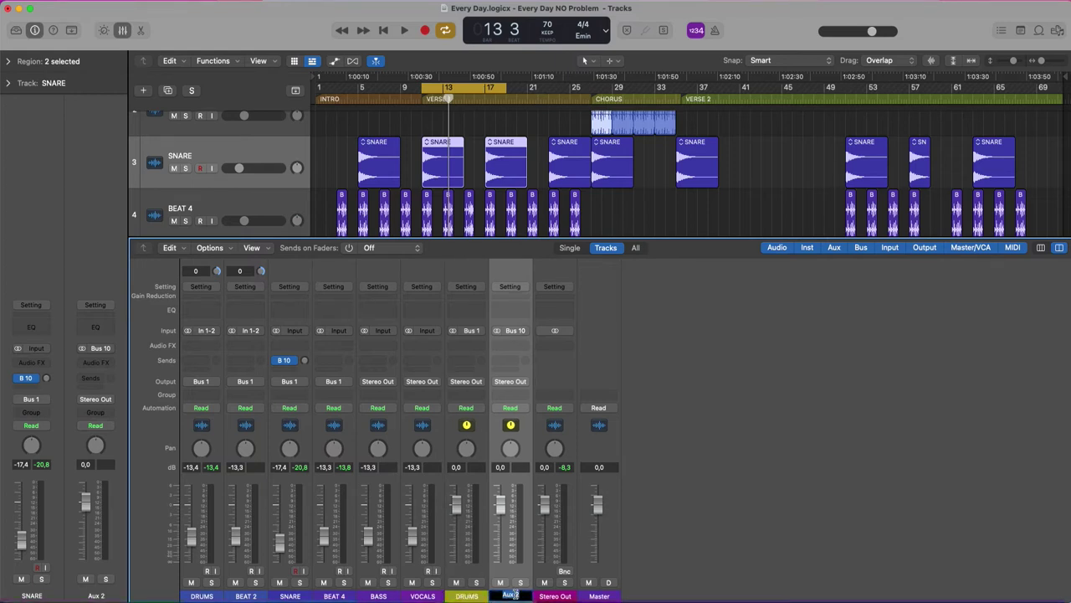
type("REVERB")
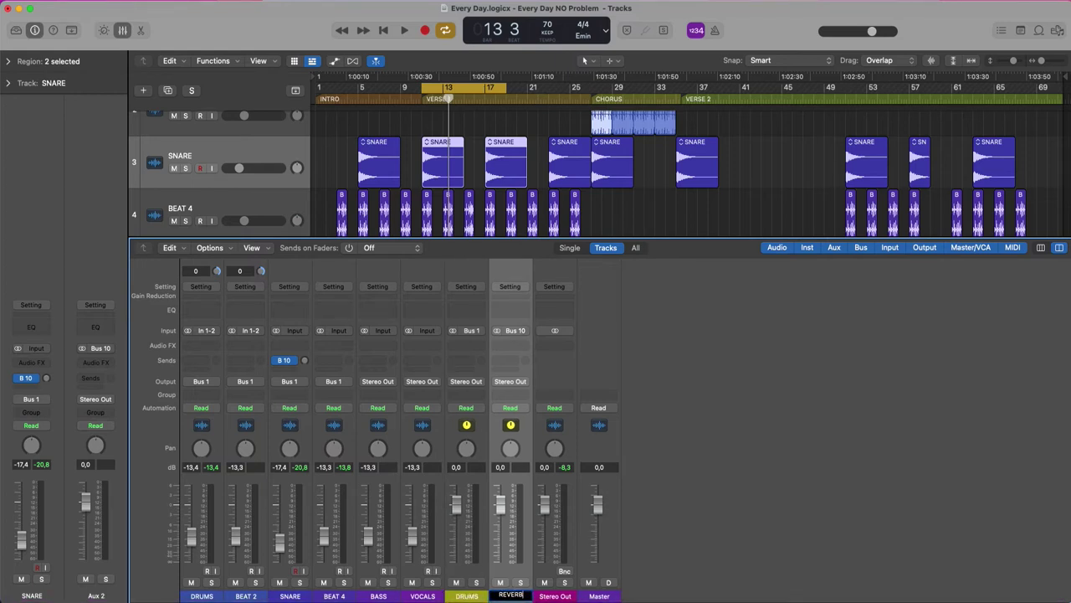
Insert the Space Designer reverb as an audio effect on the REVERB aux channel
left_click(516, 343)
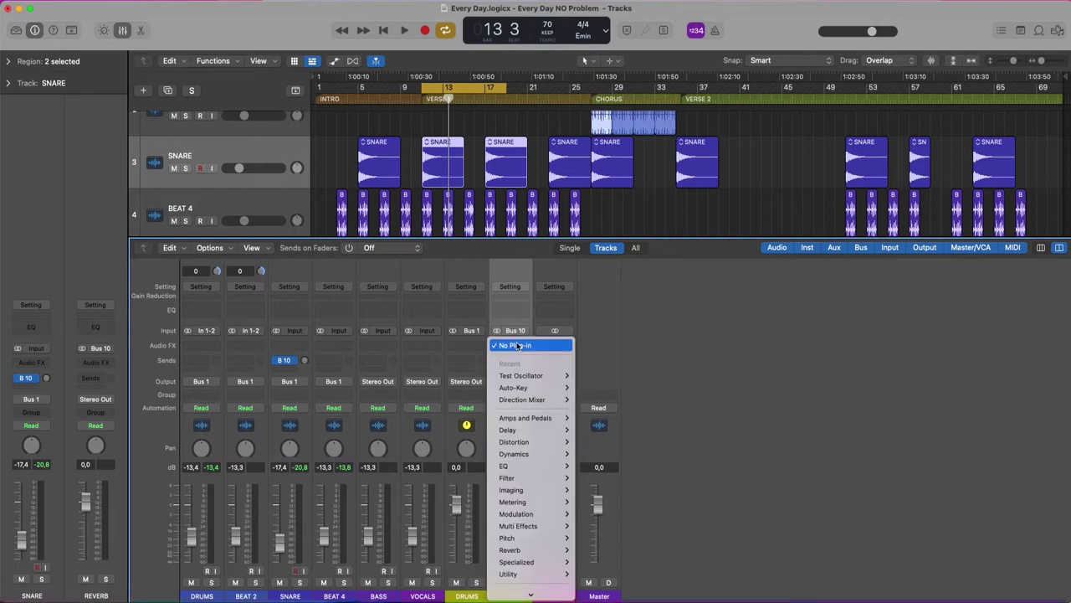
mouse_move(524, 551)
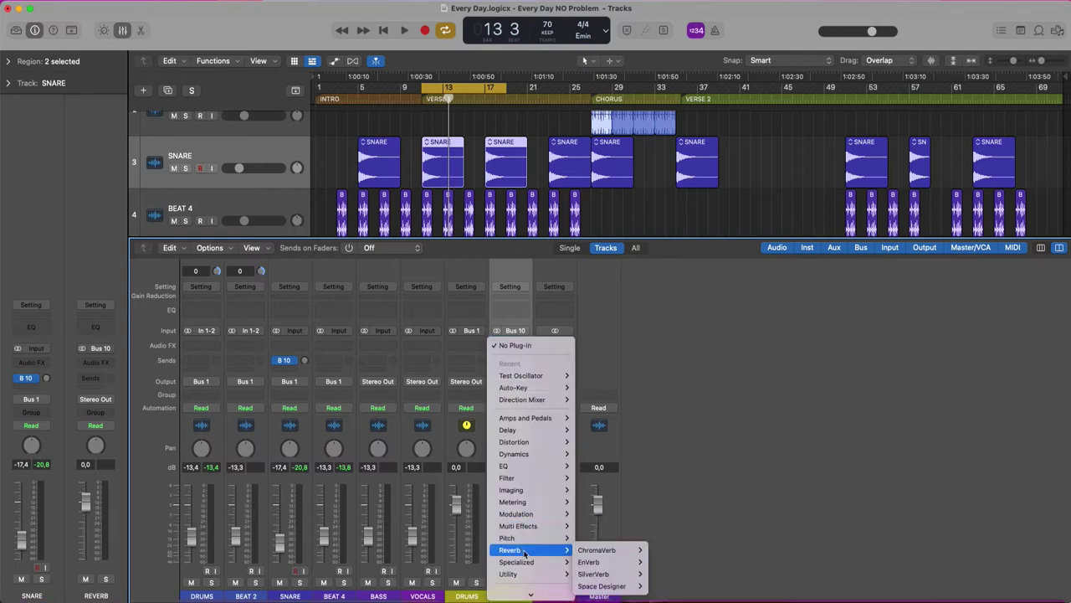
left_click(616, 586)
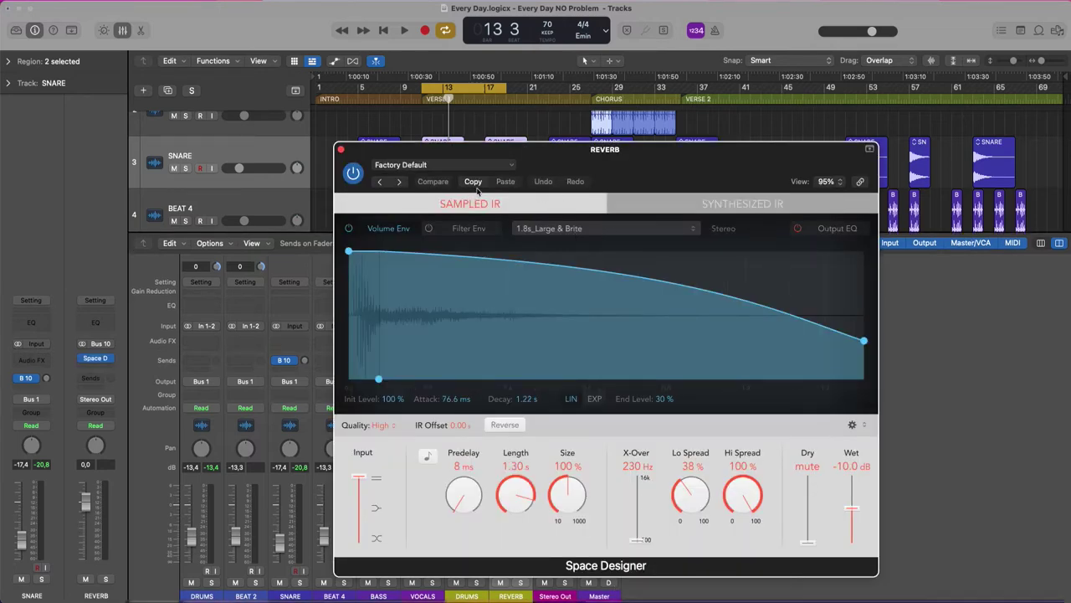
Load Space Designer's medium hall preset 1.6s Diffusion Hall, set Wet to 0.0 dB, and close the plug-in window
left_click(495, 166)
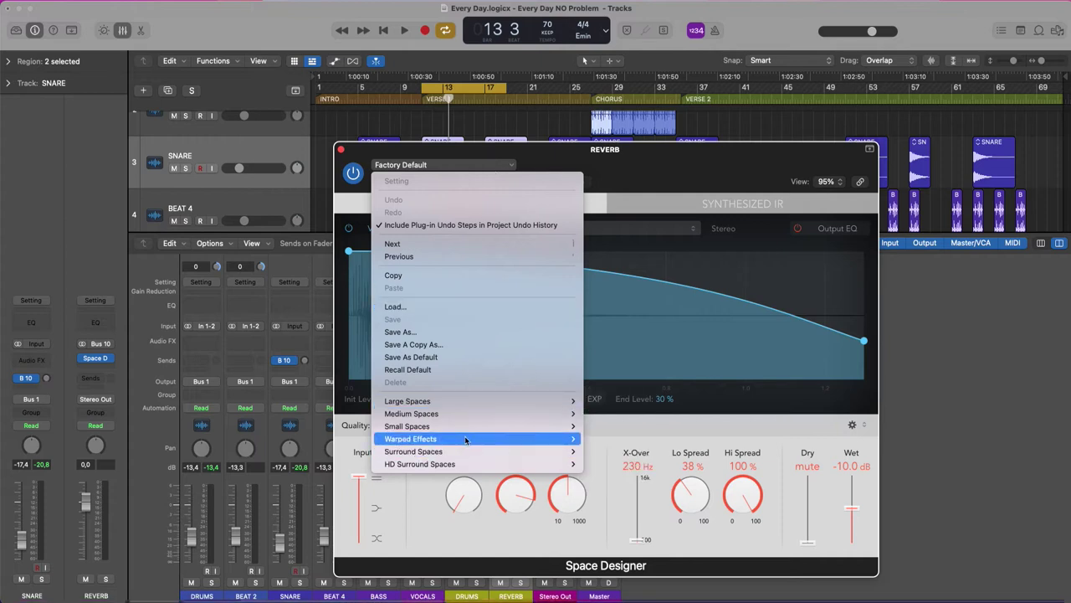
mouse_move(461, 414)
mouse_move(636, 450)
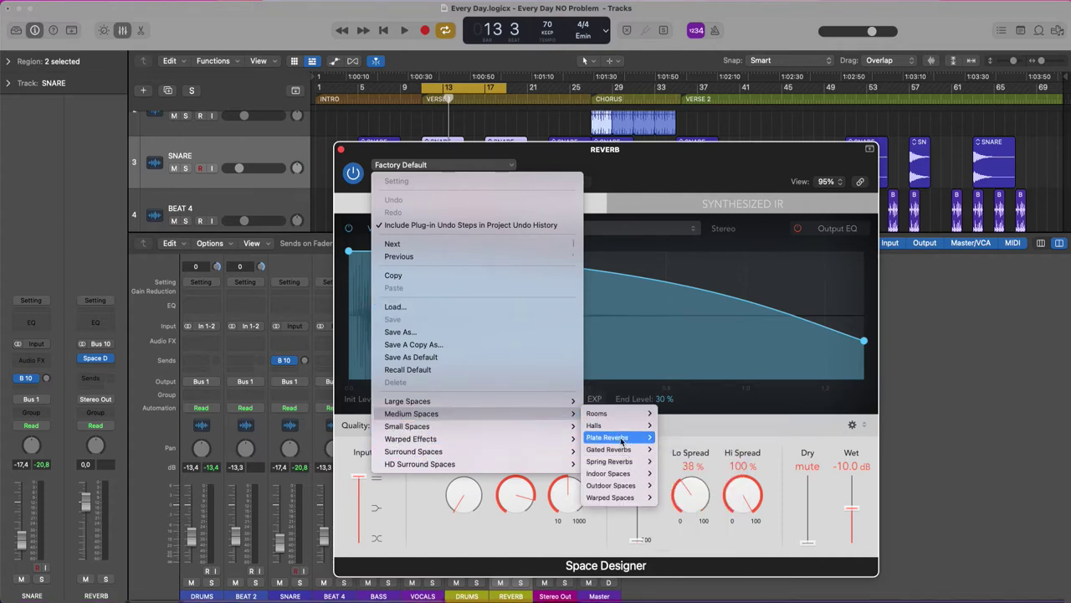
mouse_move(619, 424)
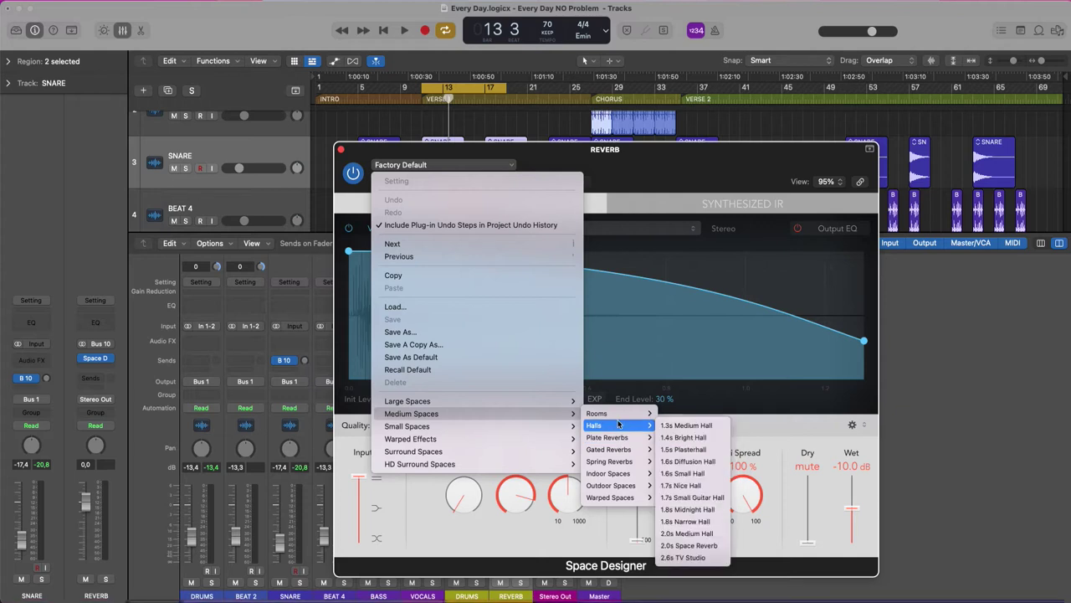
left_click(688, 461)
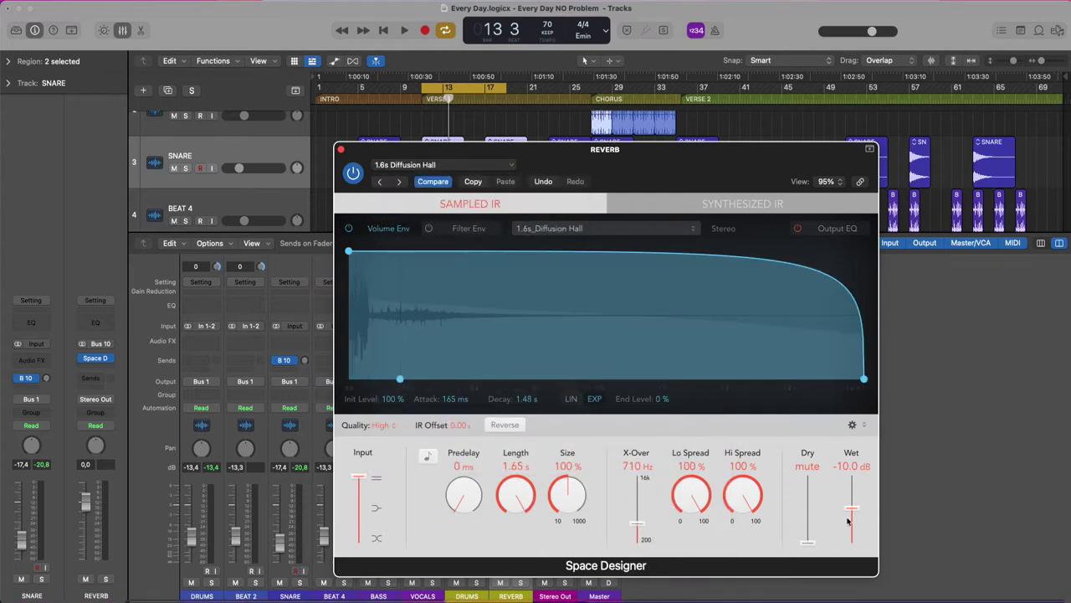
left_click_drag(852, 508, 829, 394)
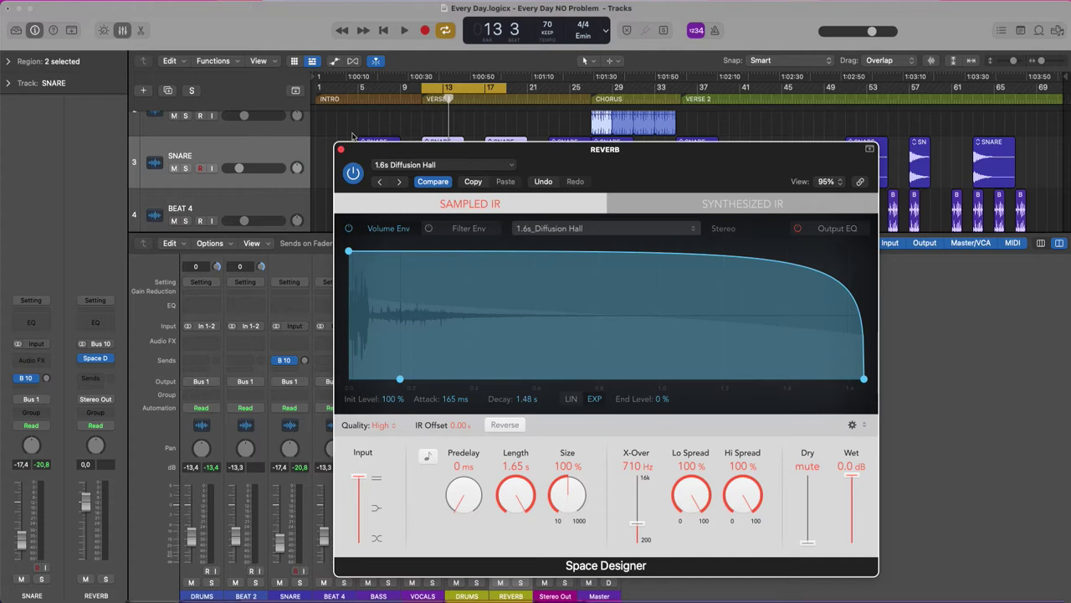
key("super+w")
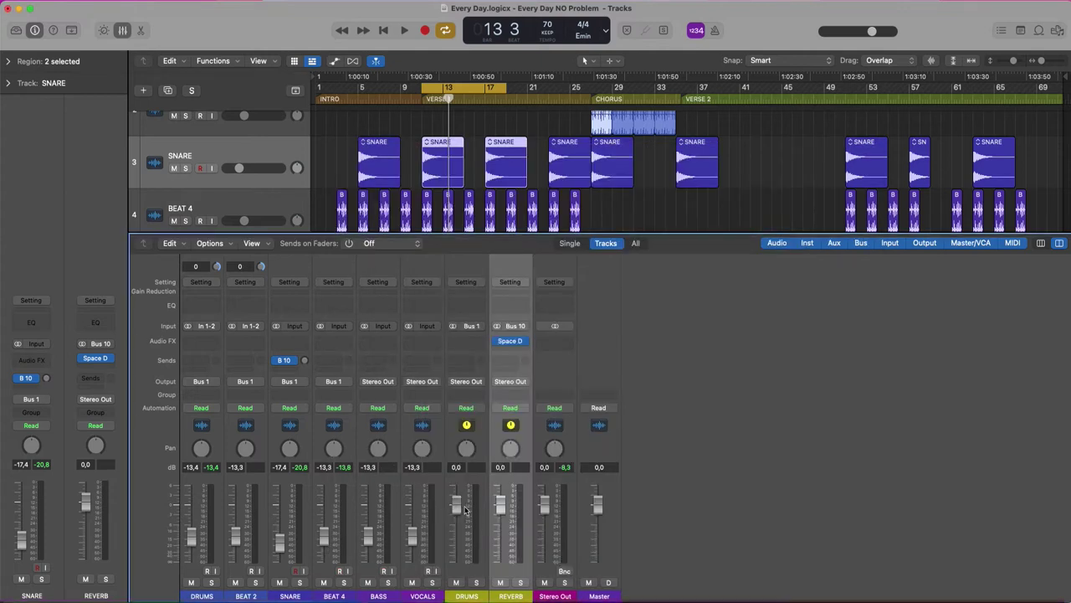
Raise SNARE's Bus 10 send level, mute BASS and VOCALS, and audition the drums with the reverb
left_click(305, 361)
key("space")
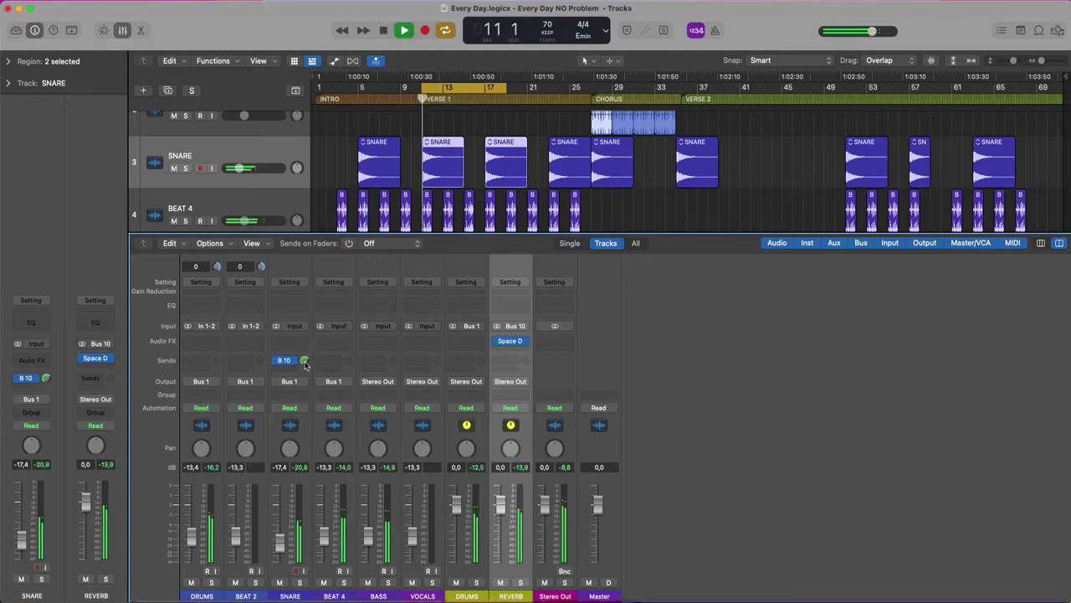
key("space")
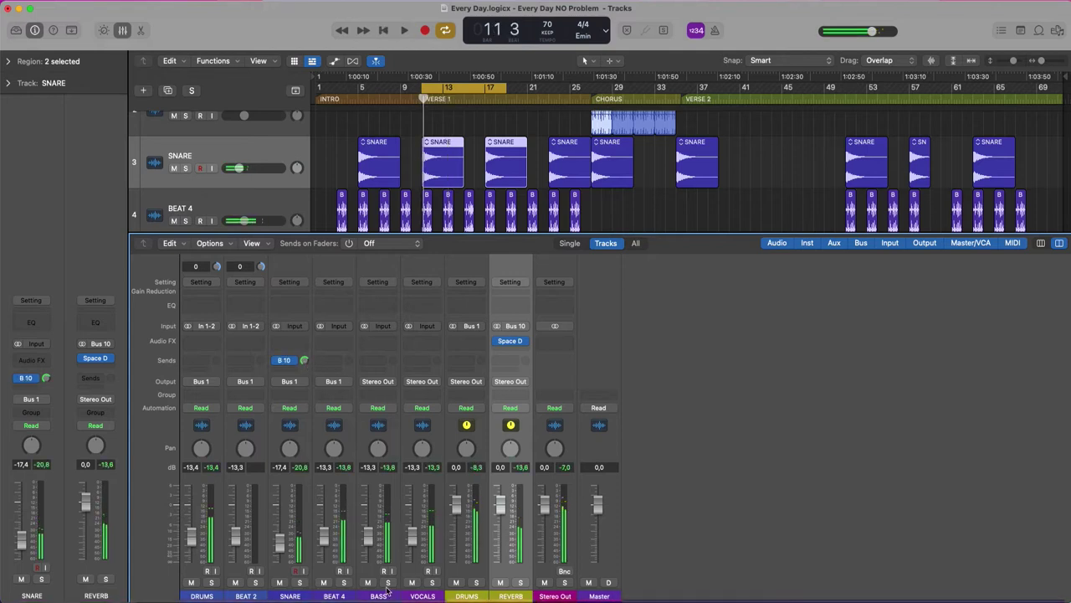
key("space")
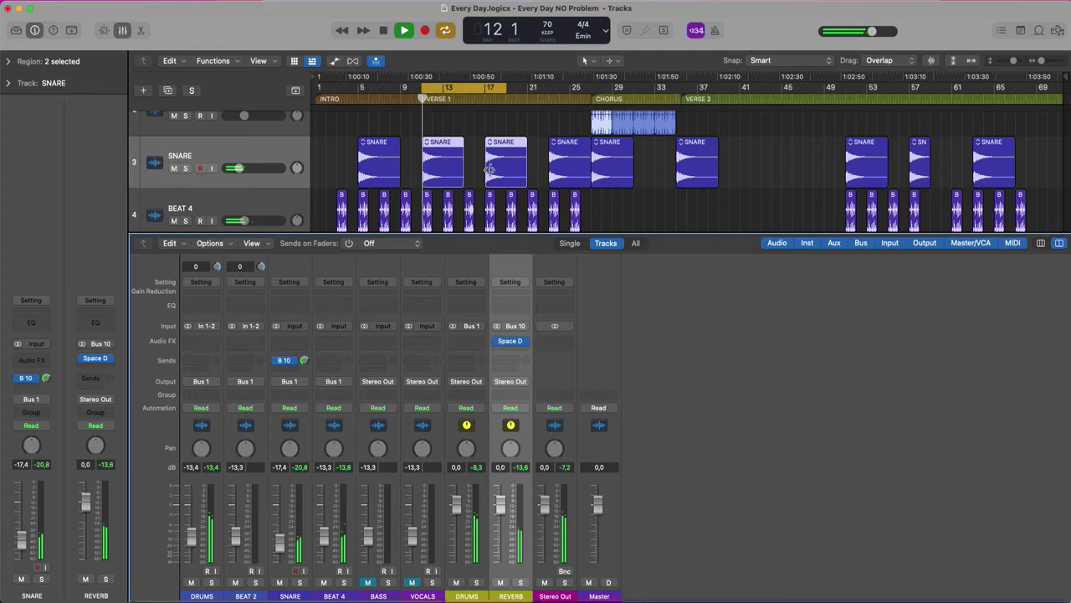
key("space")
key("space")
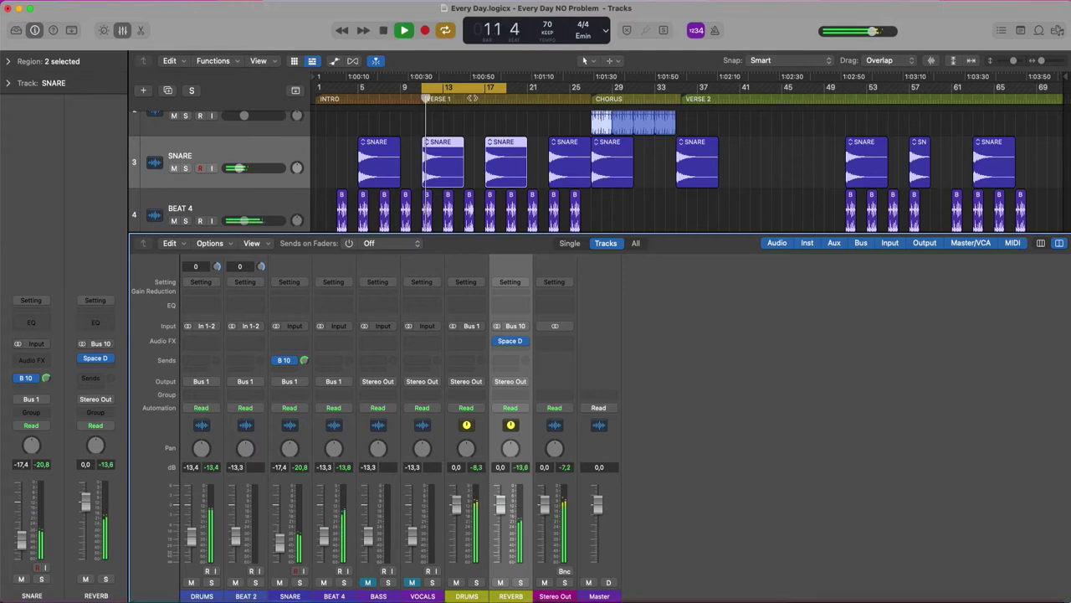
key("space")
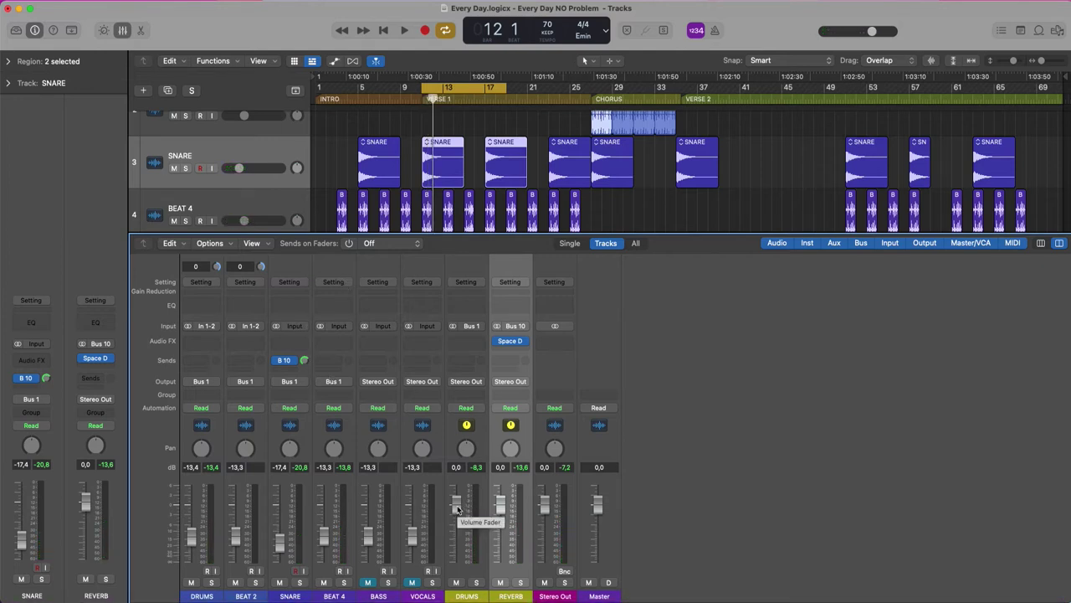
Audition the drums with the DRUMS aux fader at -15.0 dB and about -21.5 dB, and reset the fader to 0.0 dB
left_click_drag(457, 508, 457, 540)
key("space")
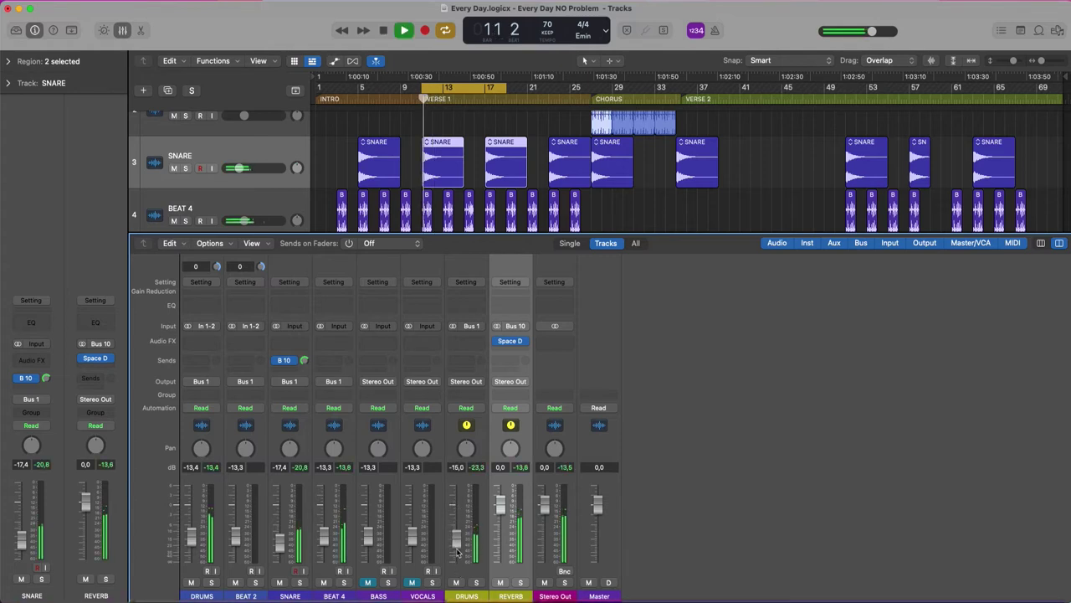
key("space")
left_click_drag(457, 540, 458, 556)
key("space")
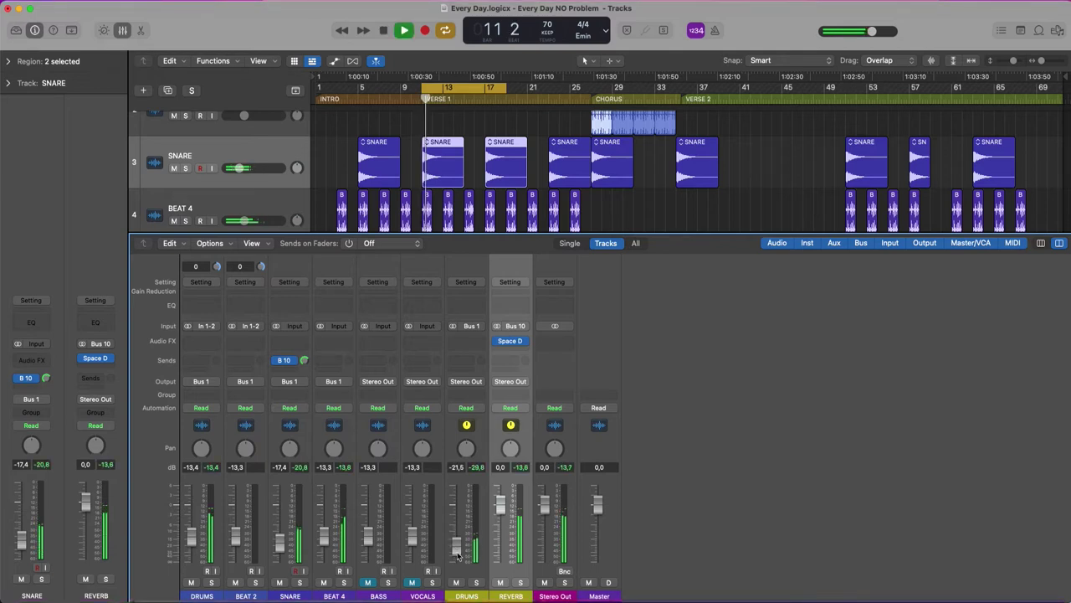
key("space")
left_click(458, 557, "alt")
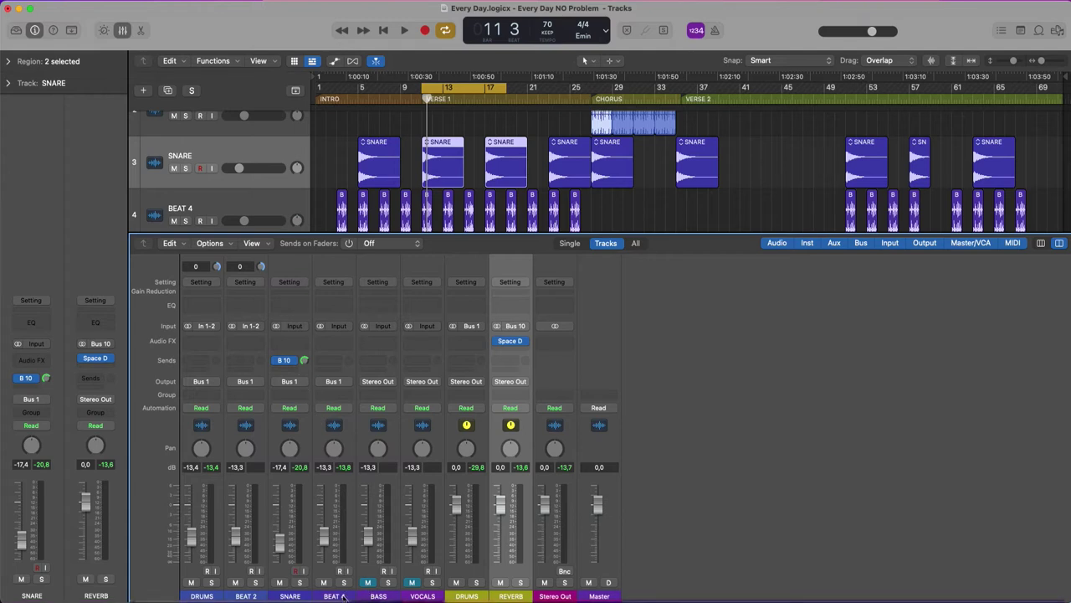
Create a new VCA for the DRUMS, BEAT 2, SNARE and BEAT 4 channel strips and name it DRUMS
left_click_drag(342, 597, 209, 598)
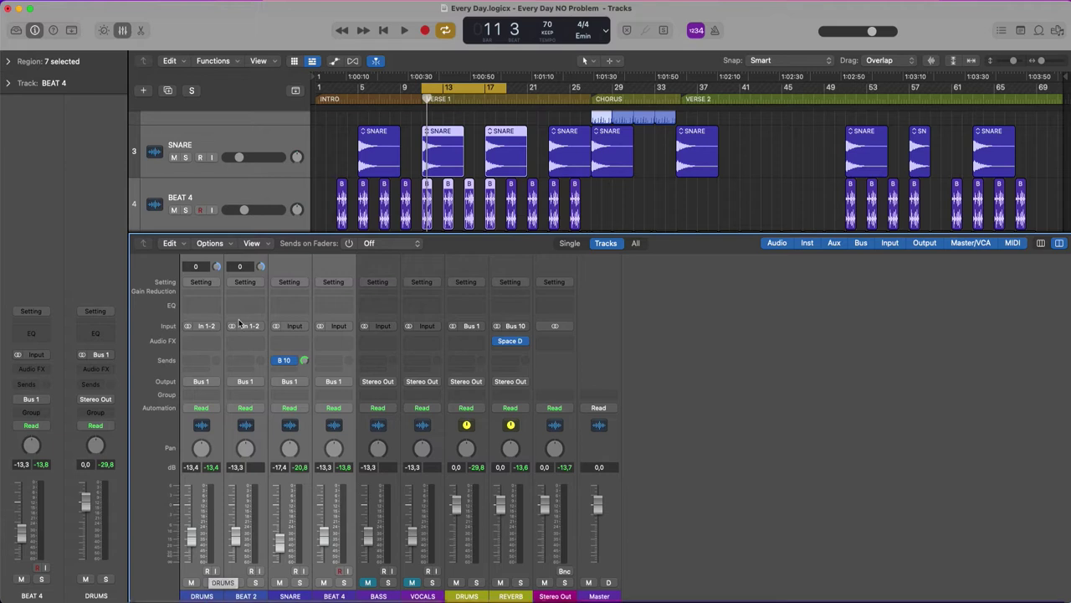
left_click(211, 244)
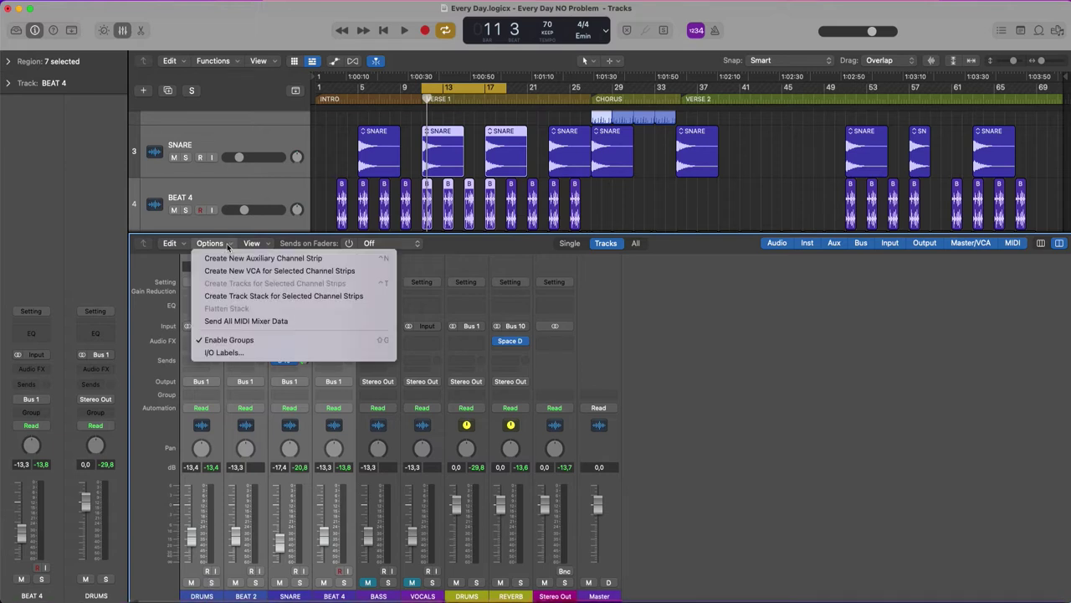
left_click(290, 271)
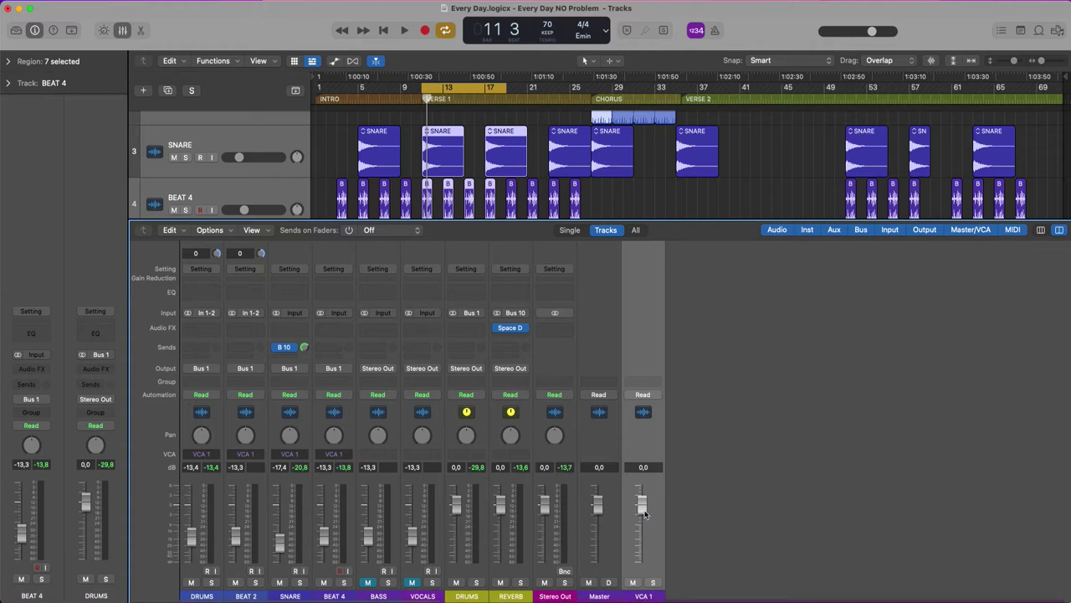
double_click(644, 596)
type("DRUMS")
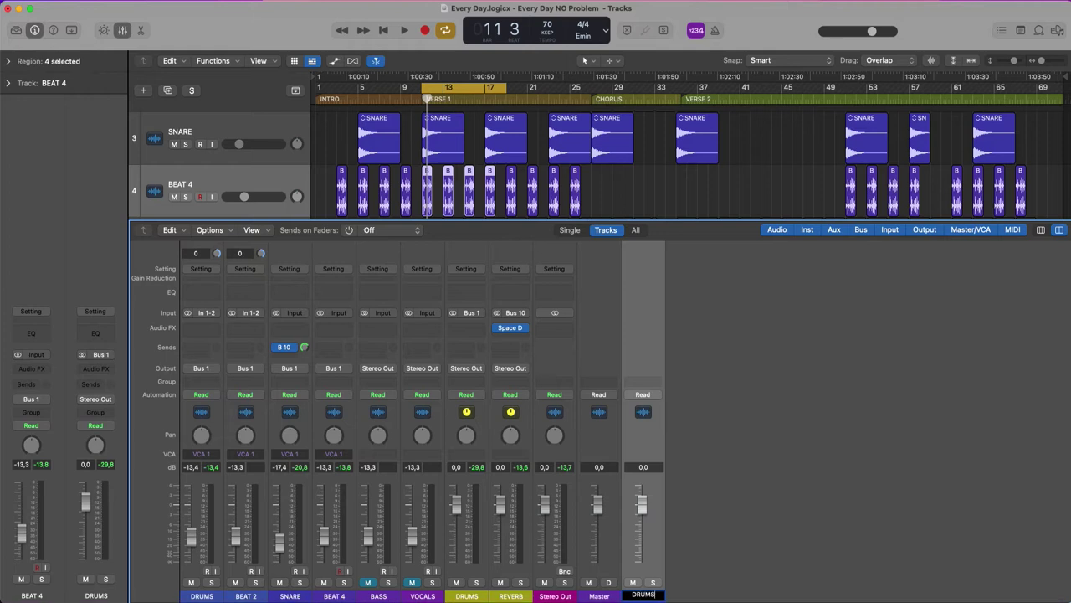
key("Return")
Check the VCA assignment on the BEAT 4 and DRUMS channel strips without changing it
left_click(331, 459)
left_click(331, 458)
left_click(331, 456)
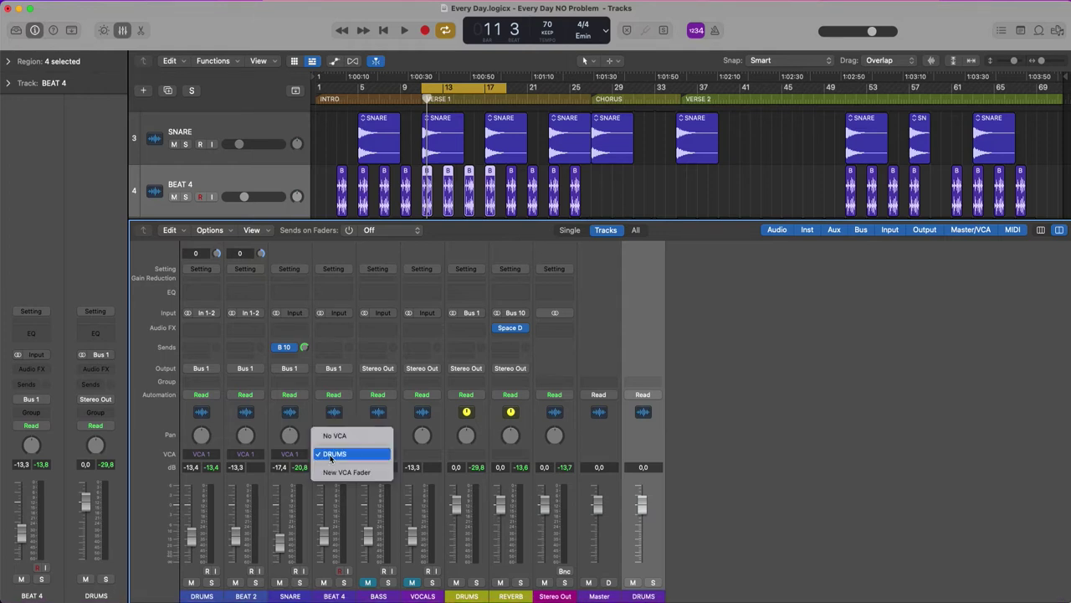
left_click(213, 451)
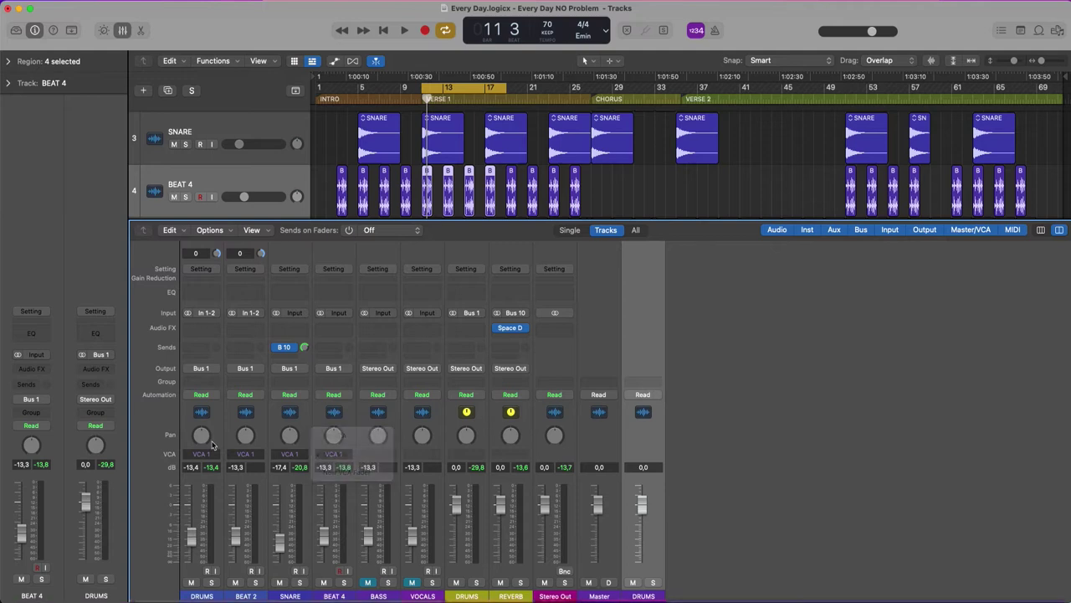
left_click(206, 454)
left_click(207, 453)
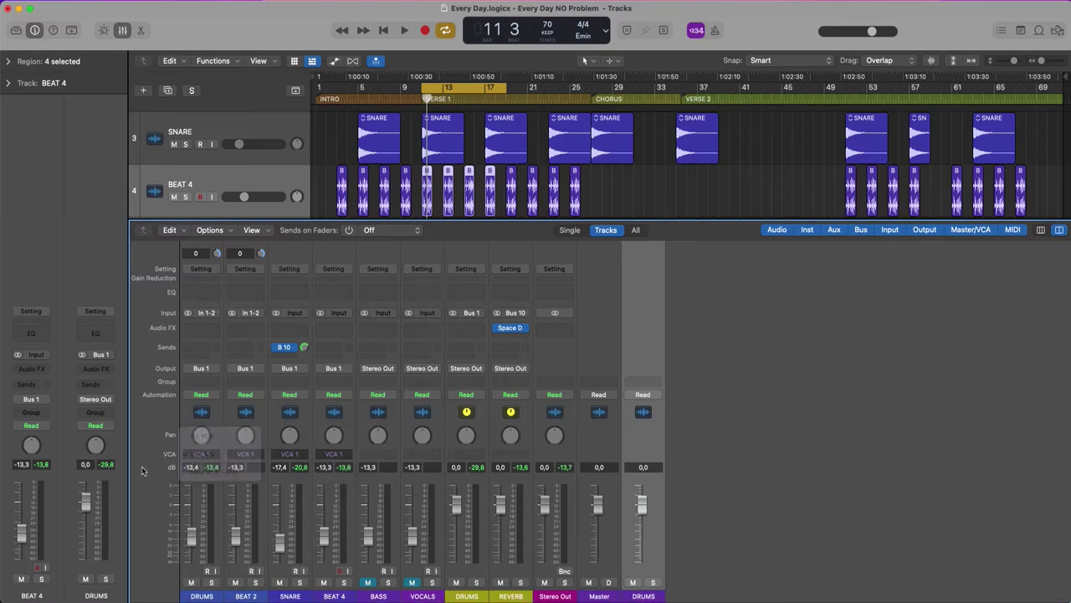
left_click(206, 453)
left_click(205, 453)
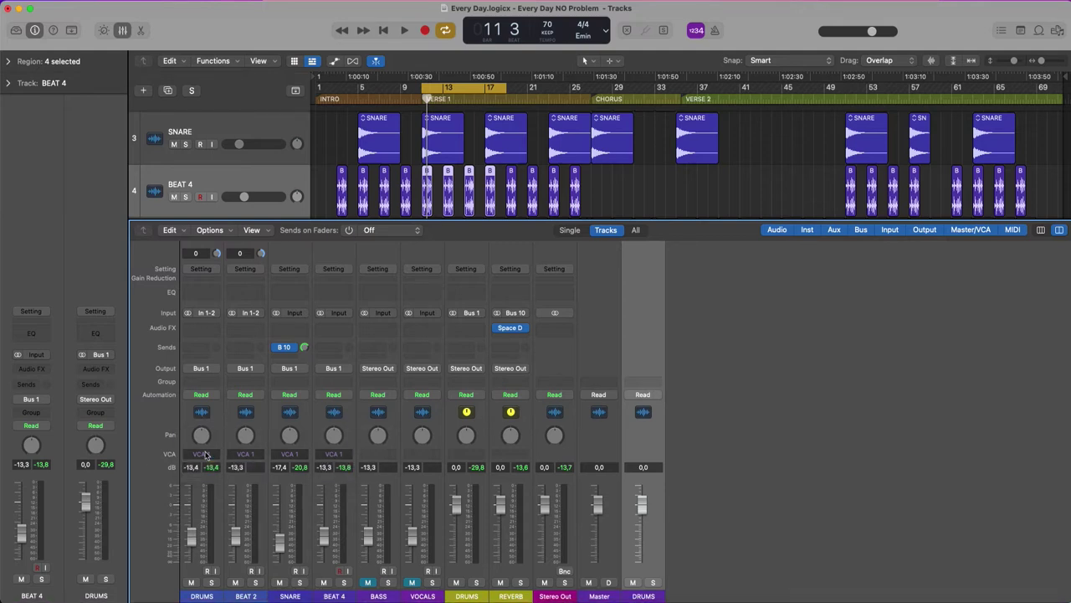
Audition the drums with the DRUMS VCA fader lowered to about -14.4 dB, and reset the fader to 0.0 dB
left_click(383, 595)
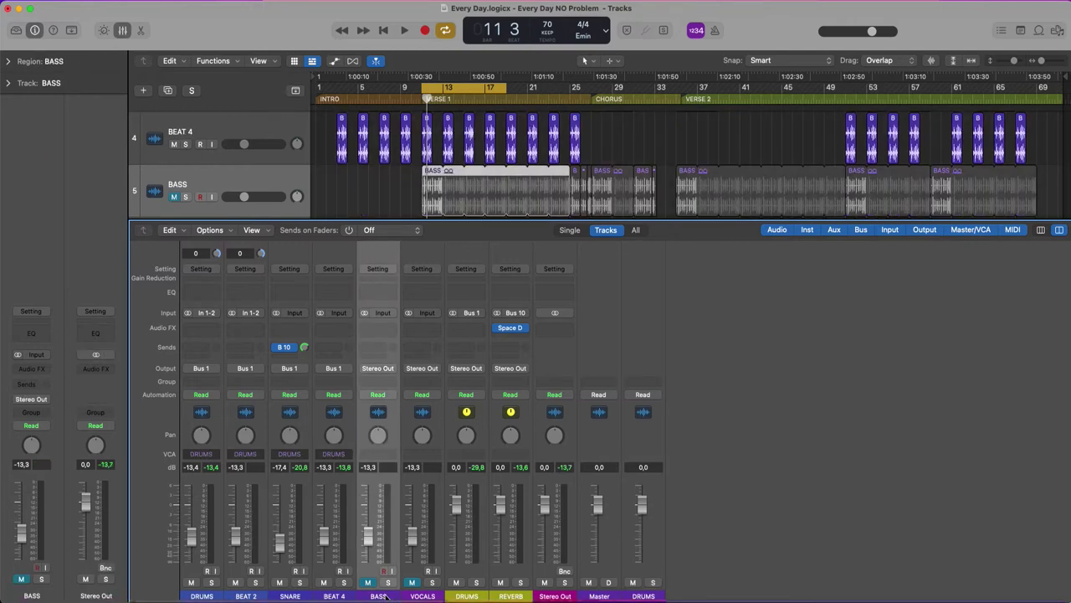
left_click(645, 596)
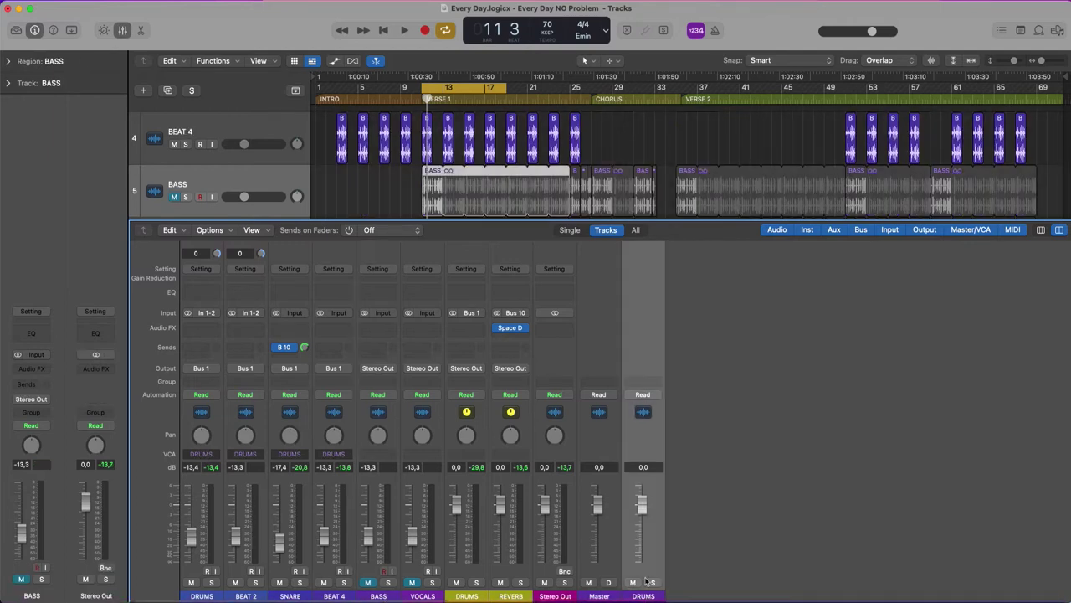
key("space")
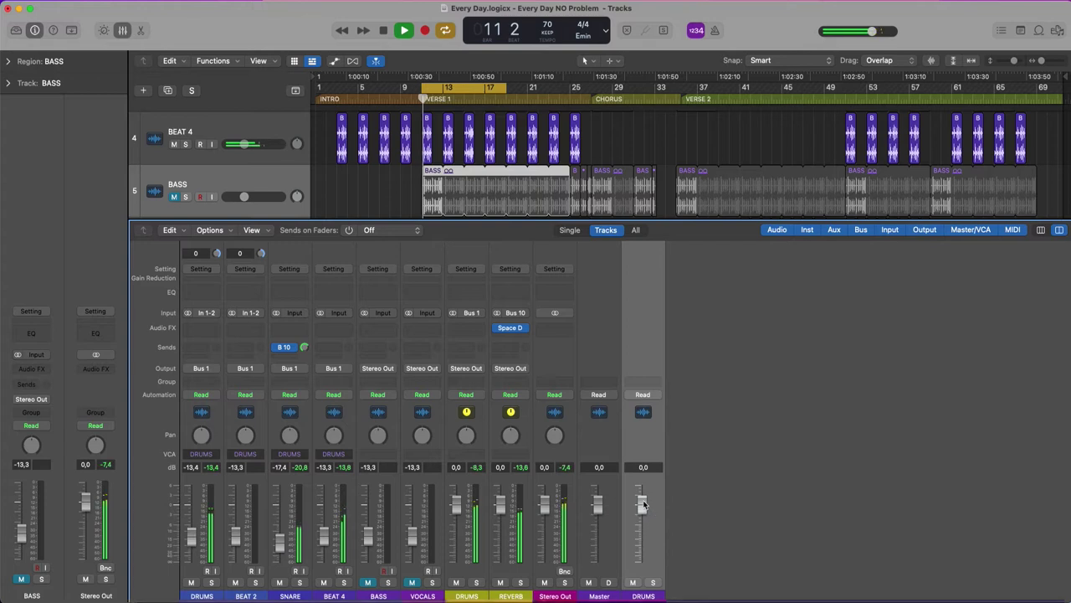
key("space")
left_click_drag(643, 502, 643, 549)
key("space")
key("space")
key("space")
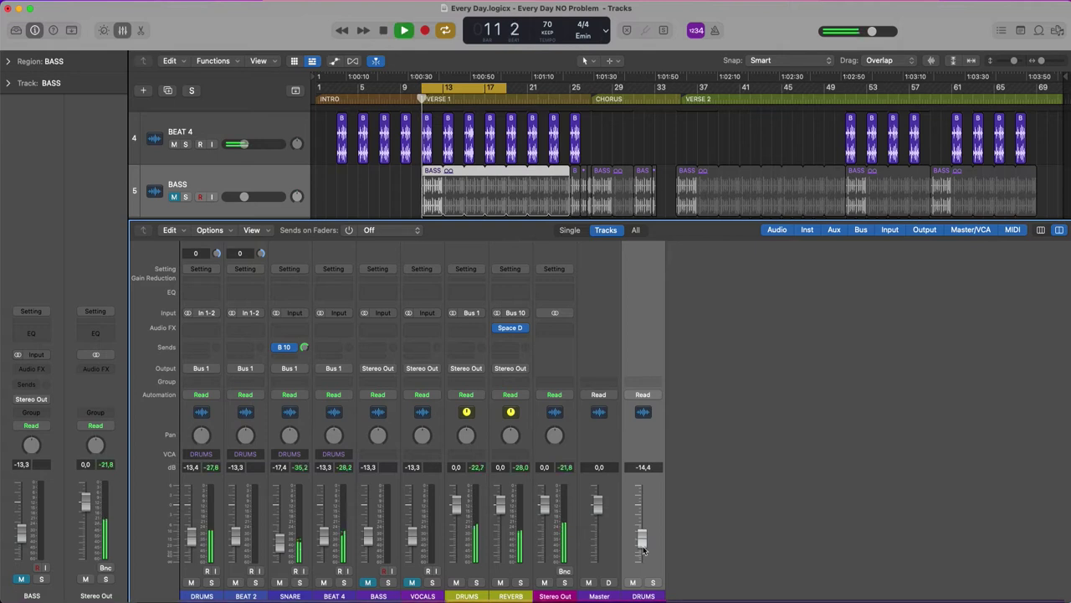
left_click(643, 545, "alt")
key("space")
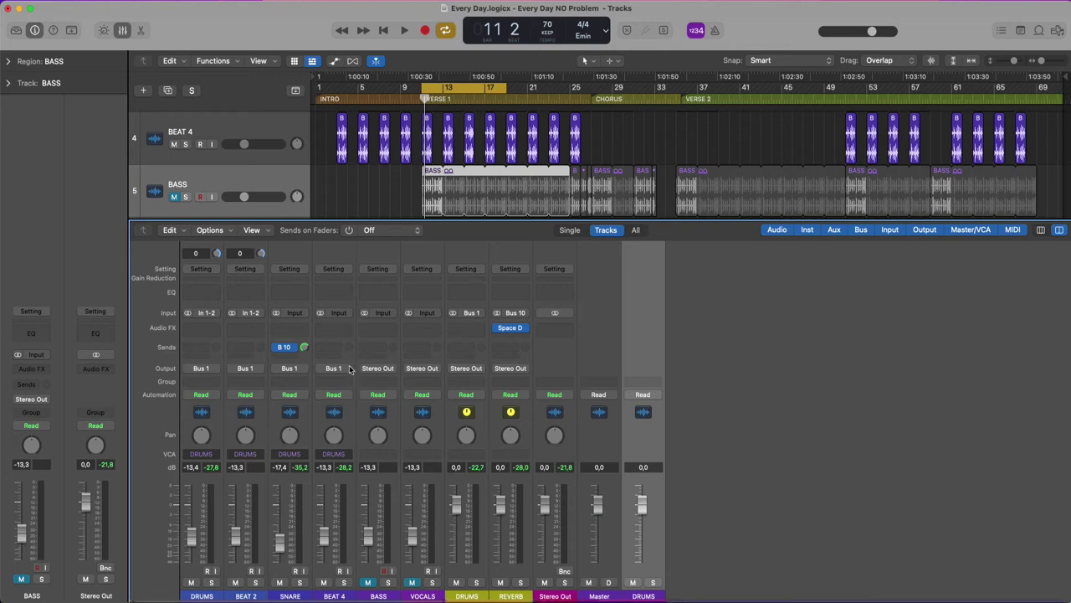
Route the DRUMS track's output to Bus 24 and BEAT 4's output to Stereo Out
left_click(202, 367)
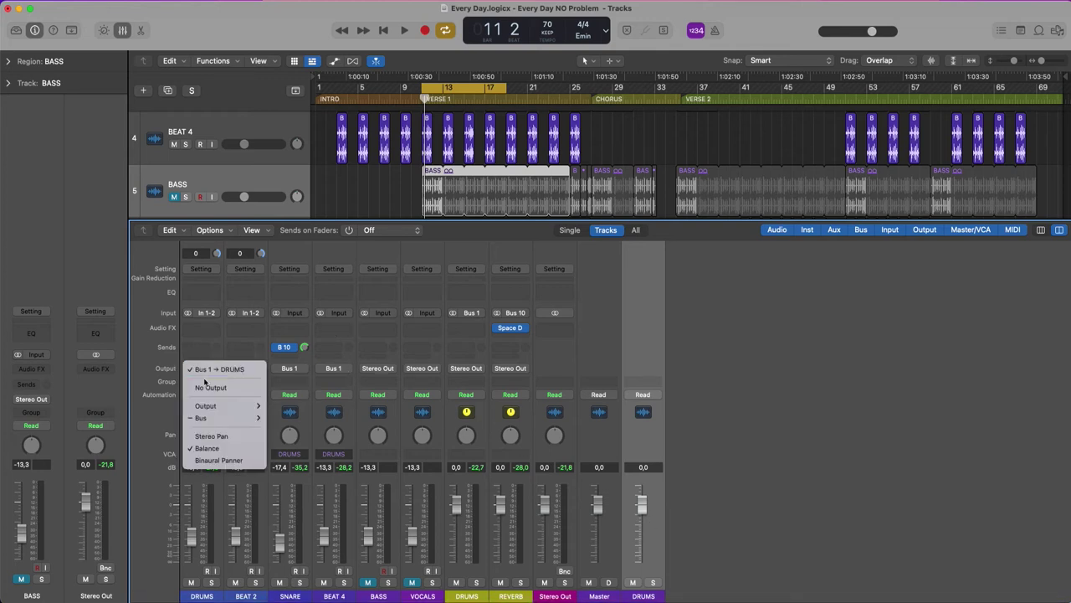
mouse_move(205, 407)
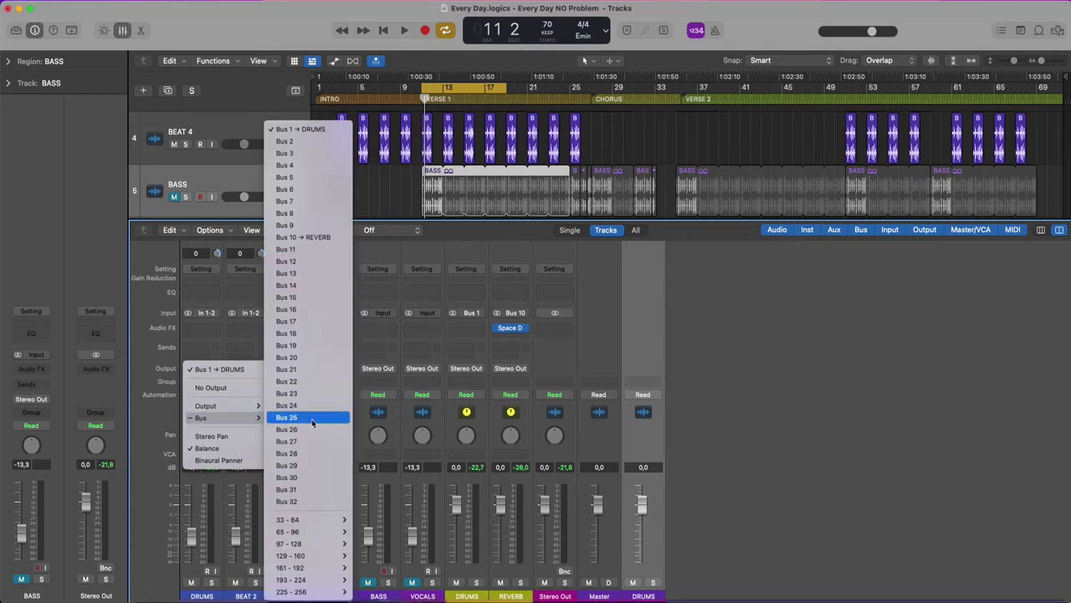
left_click(311, 407)
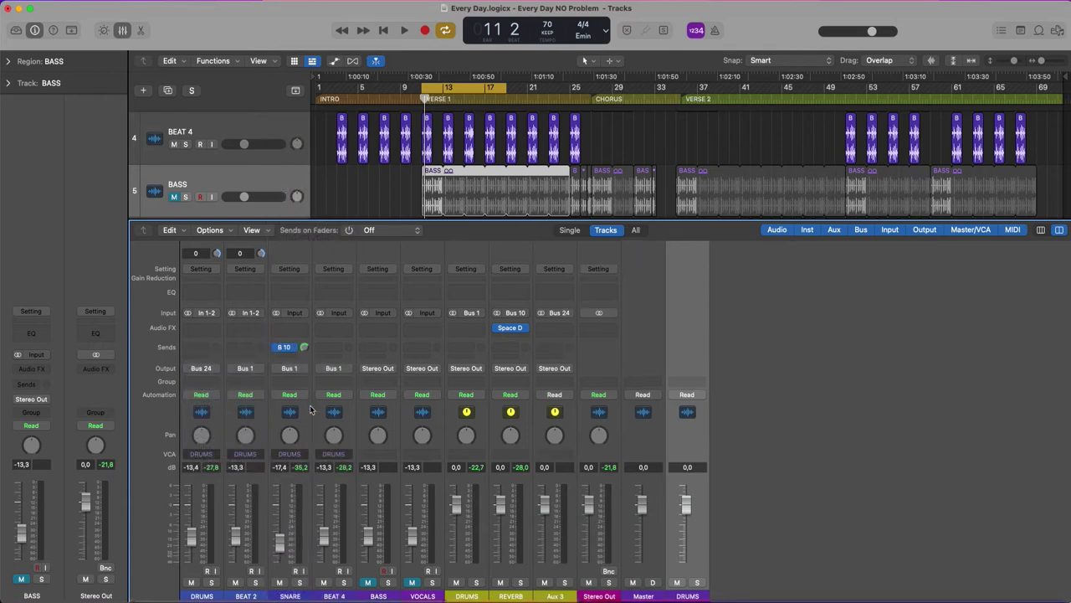
left_click(335, 372)
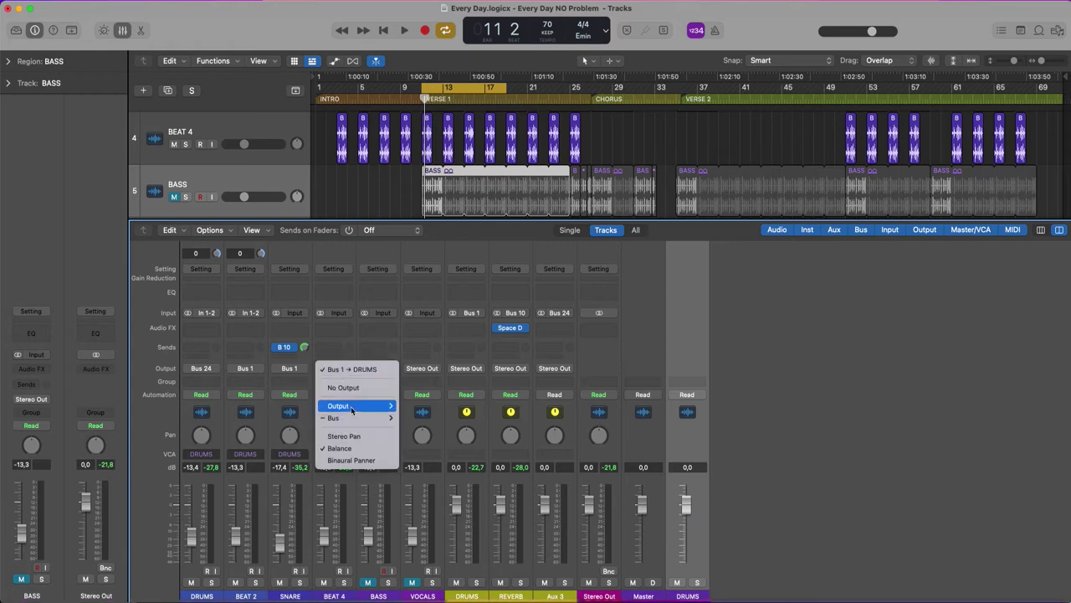
mouse_move(372, 406)
left_click(423, 406)
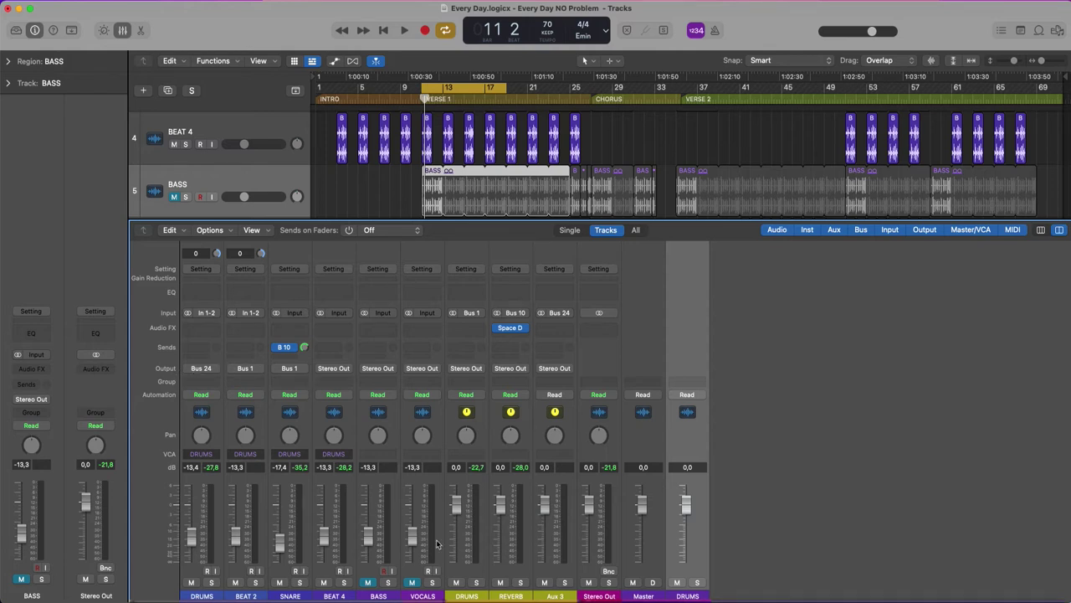
Remove the VCA assignment from the DRUMS, BEAT 2, SNARE and BEAT 4 channel strips
left_click(338, 454)
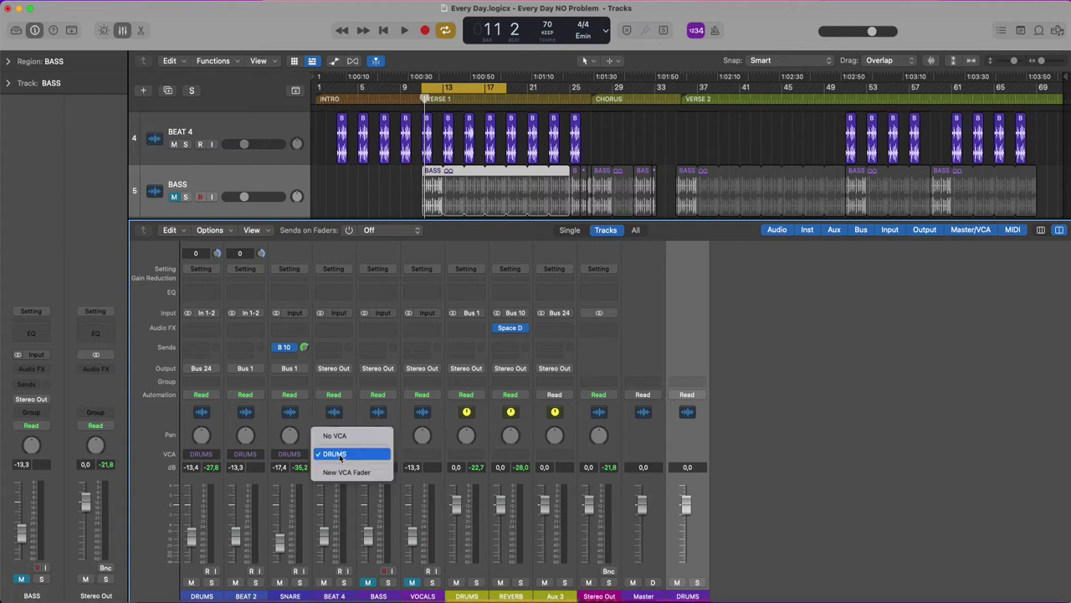
left_click(250, 226)
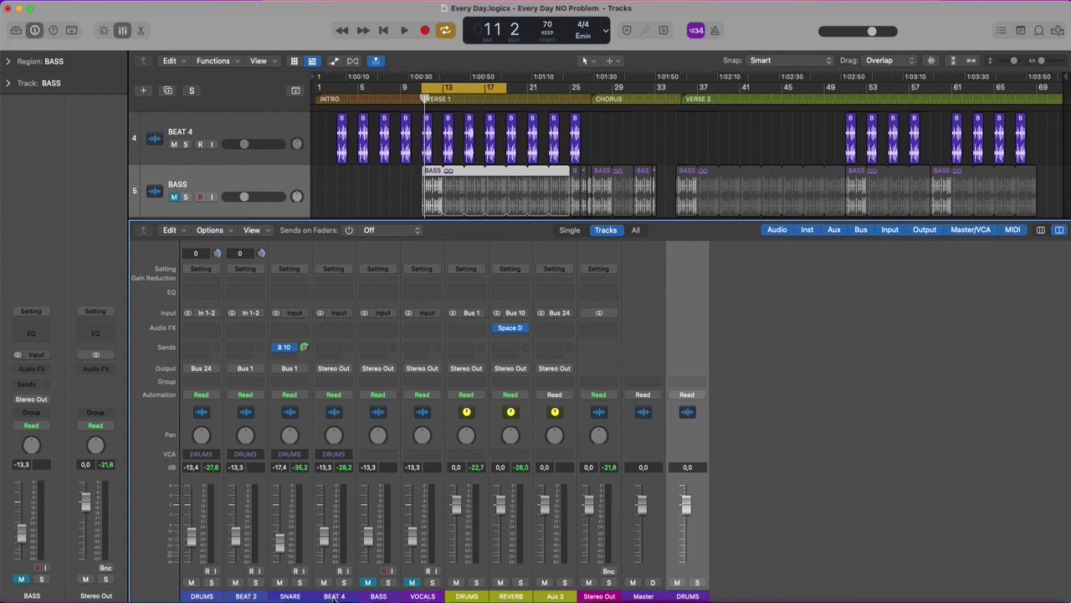
left_click_drag(333, 595, 191, 595)
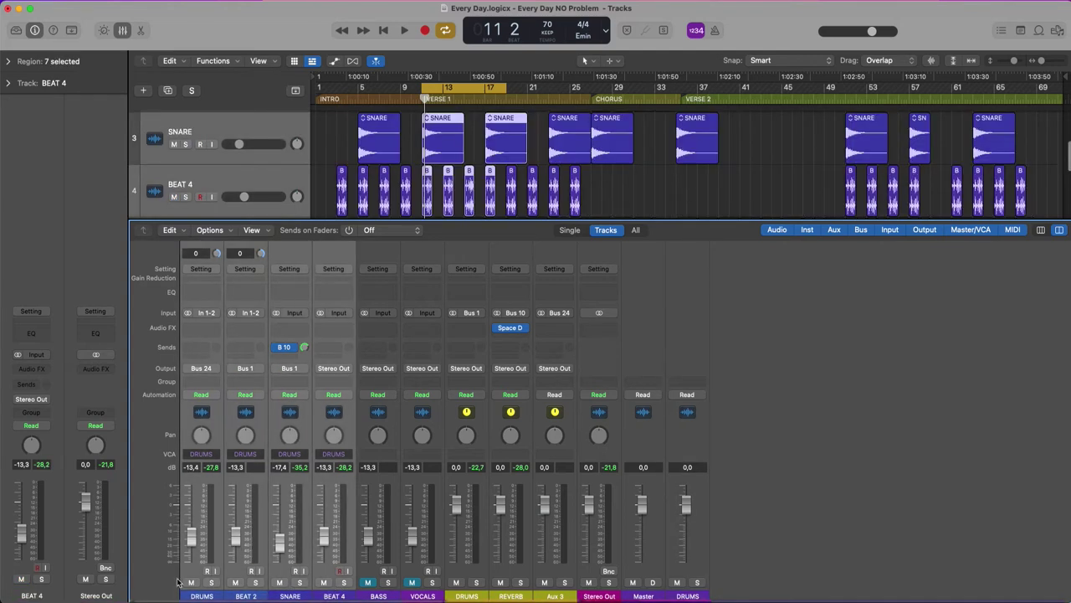
left_click(210, 230)
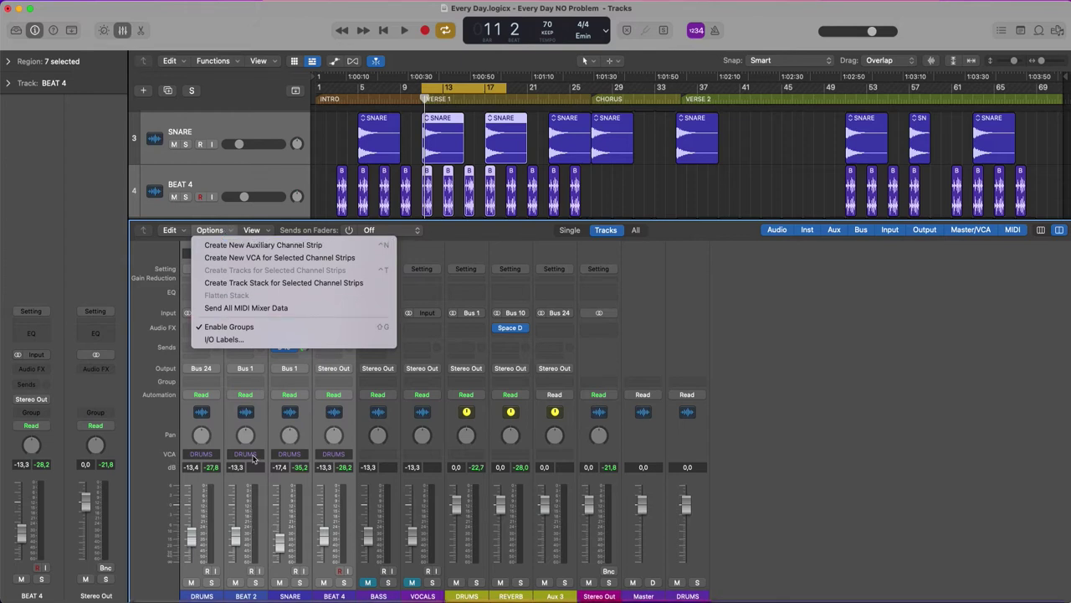
left_click(254, 457)
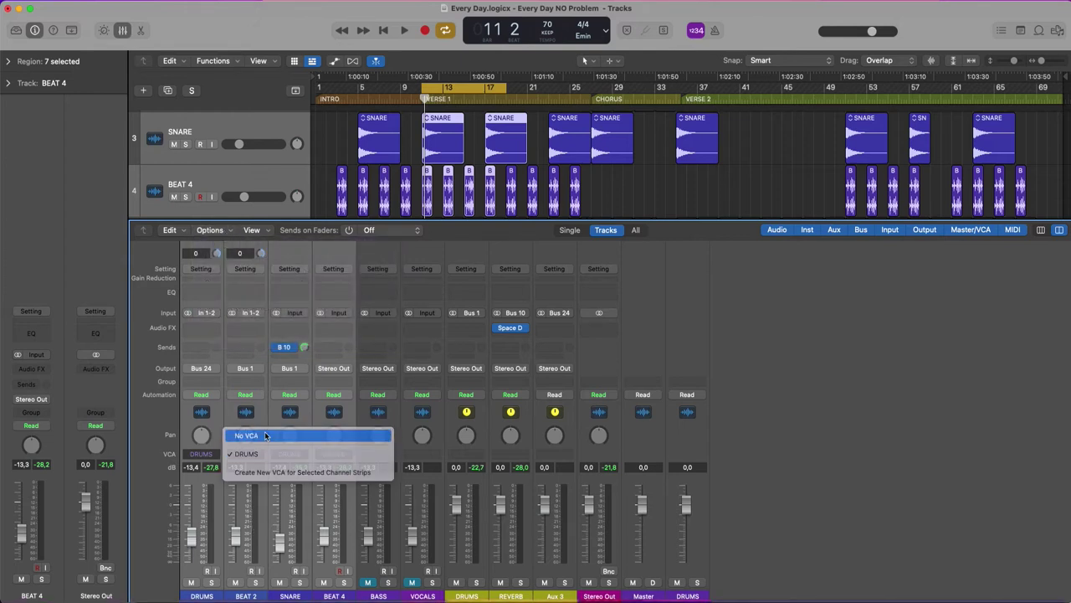
left_click(266, 435)
Audition the drums while lowering the DRUMS aux fader to about -8.2 dB
key("space")
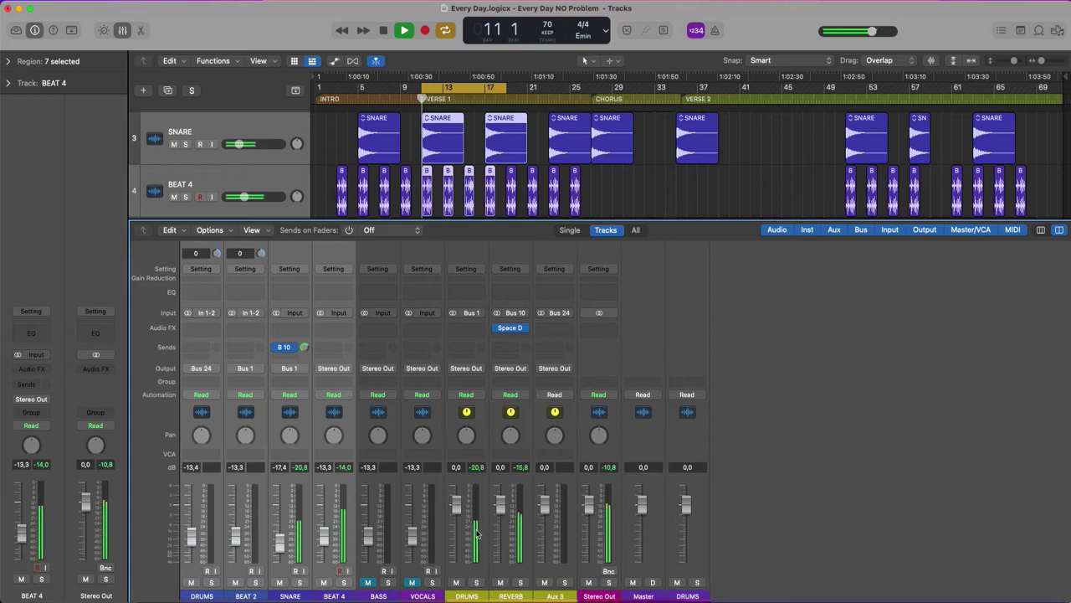
key("space")
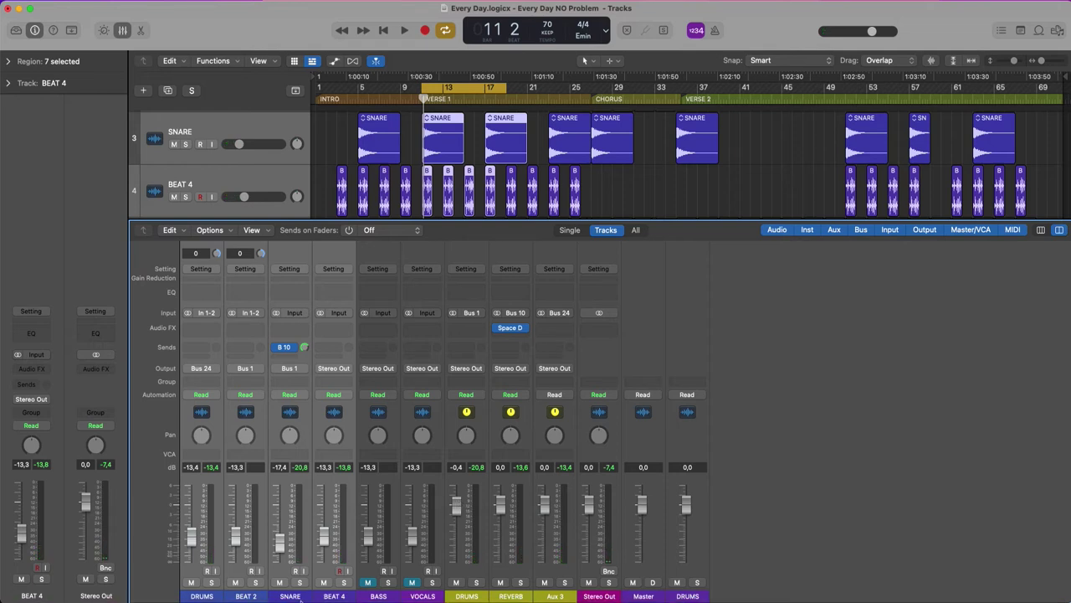
key("space")
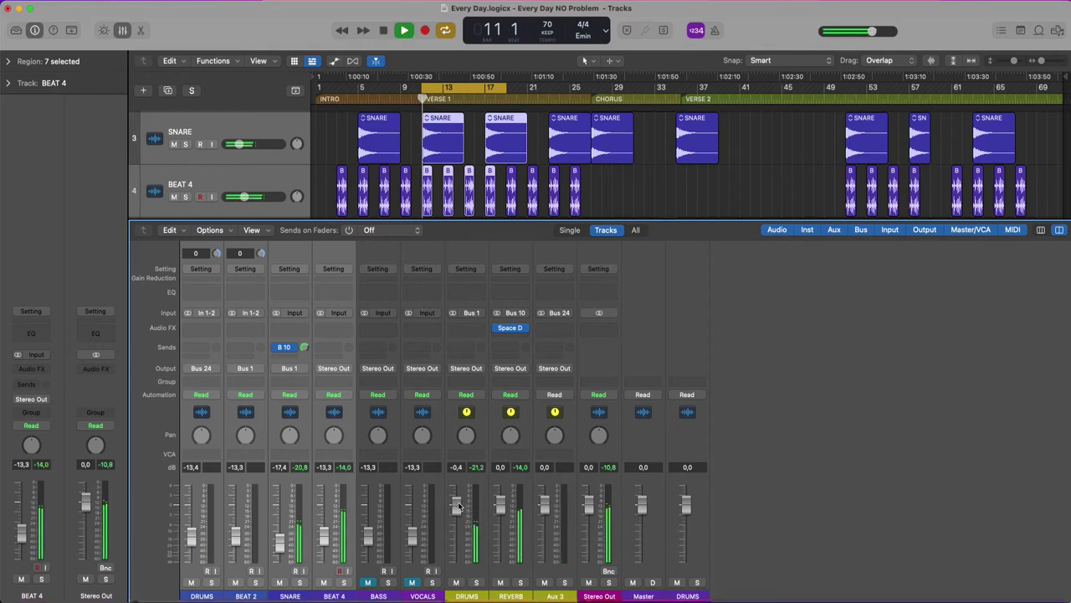
left_click_drag(457, 504, 456, 527)
key("space")
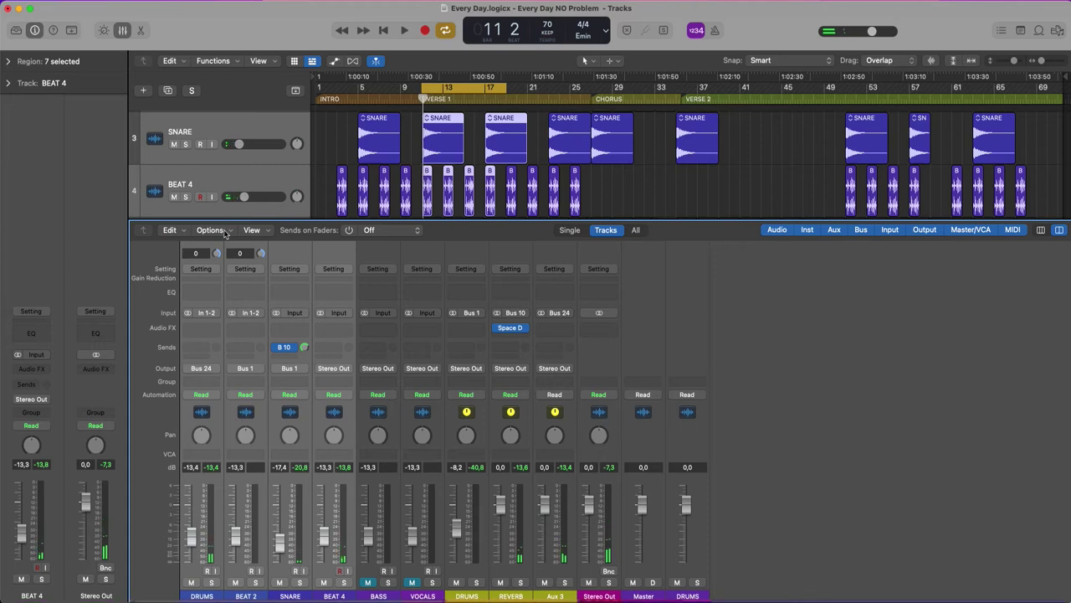
Assign the four selected drum channel strips to the DRUMS VCA again
left_click(210, 230)
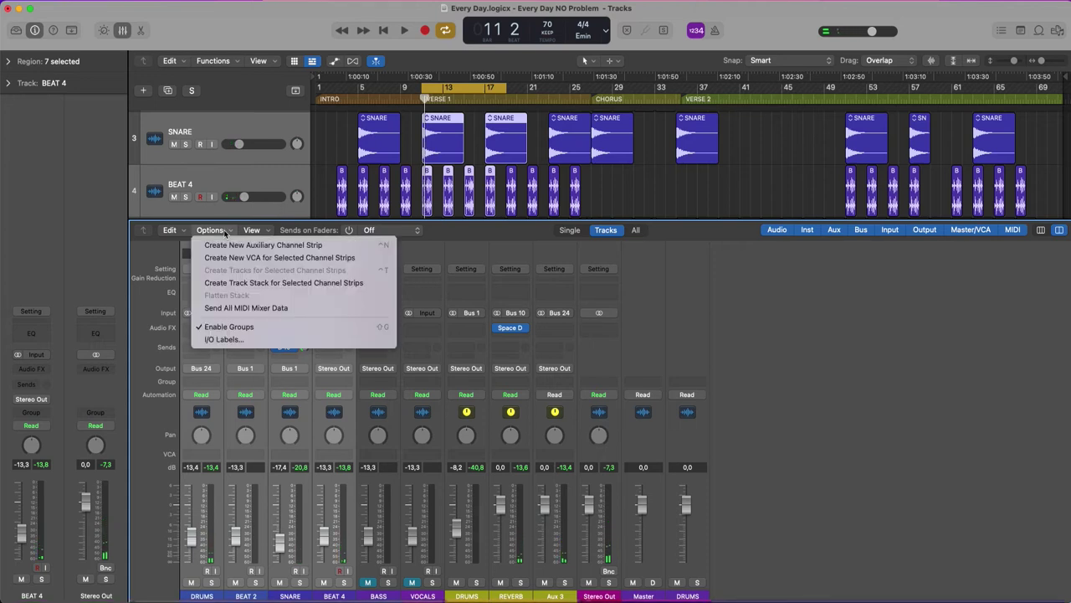
left_click(253, 456)
left_click(254, 456)
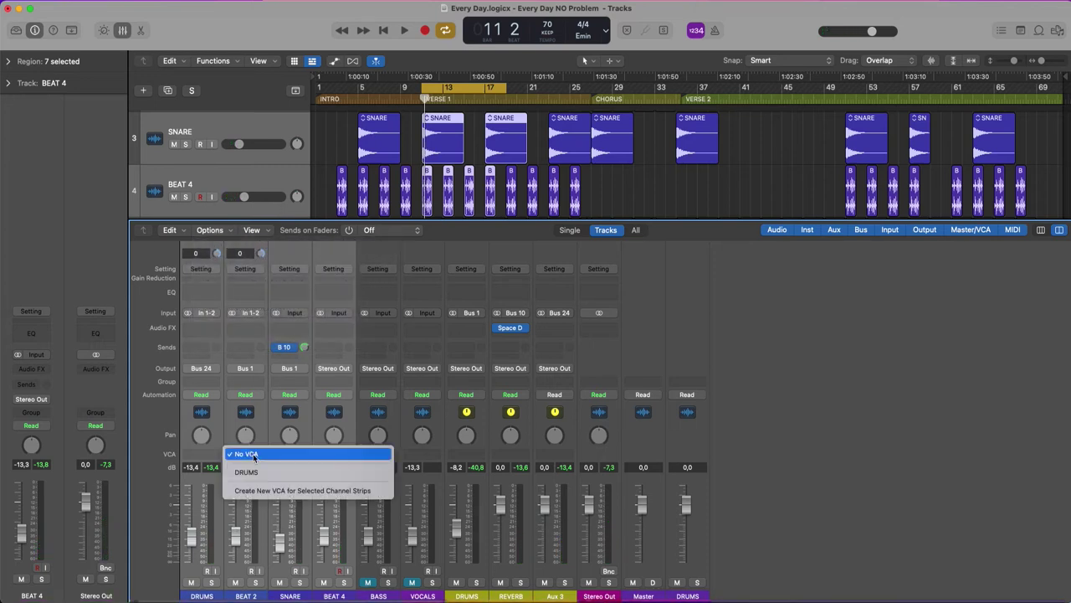
left_click(255, 472)
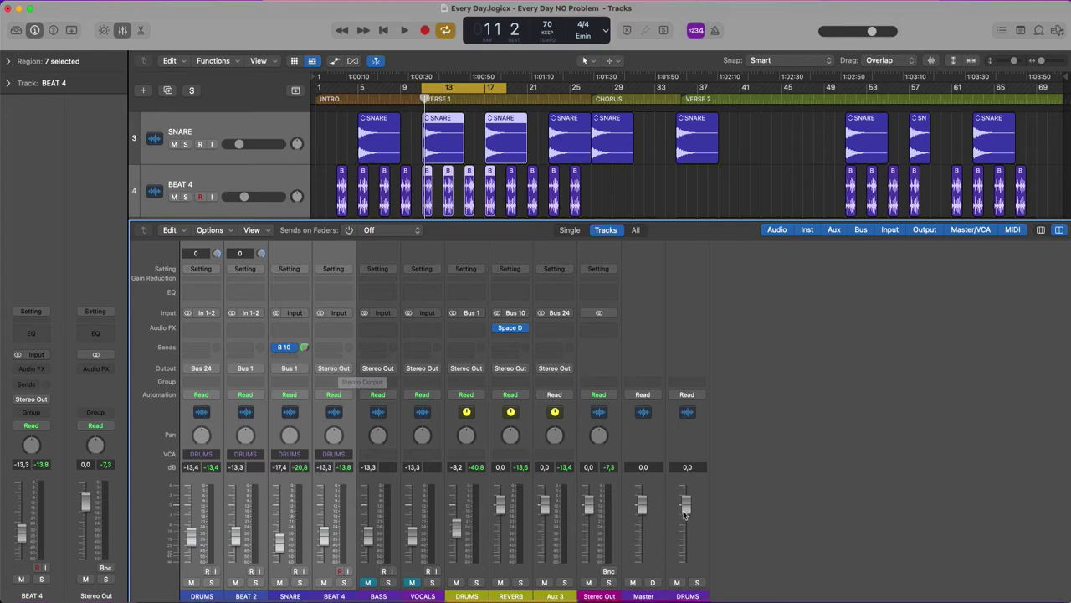
Audition the differently routed drums with the DRUMS VCA fader at about -15.2 dB, and reset the fader to 0.0 dB
key("space")
left_click_drag(686, 506, 687, 552)
key("space")
key("space")
key("space")
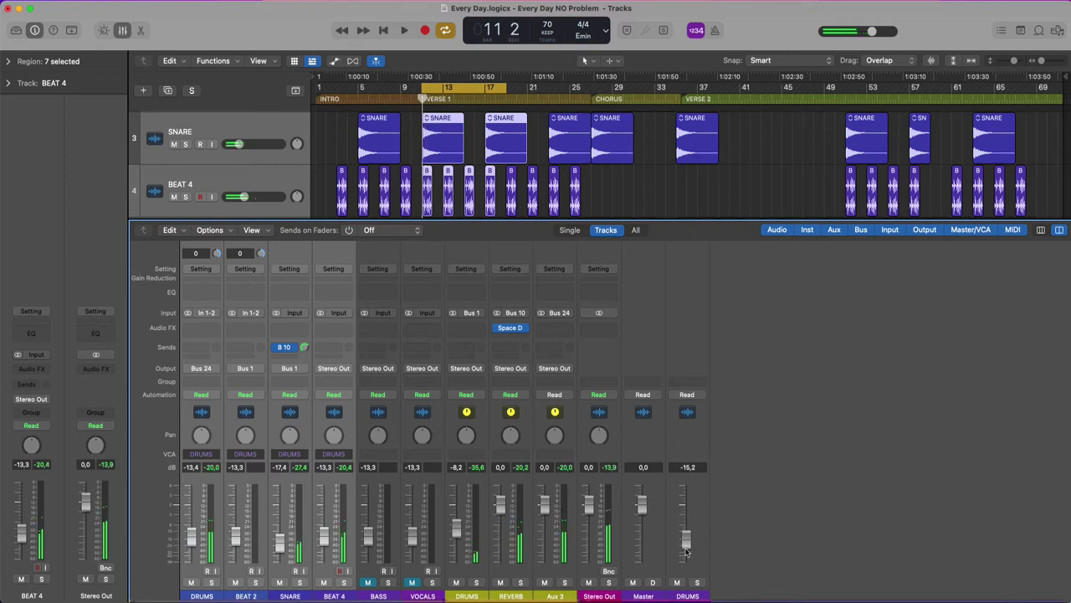
key("space")
key("space")
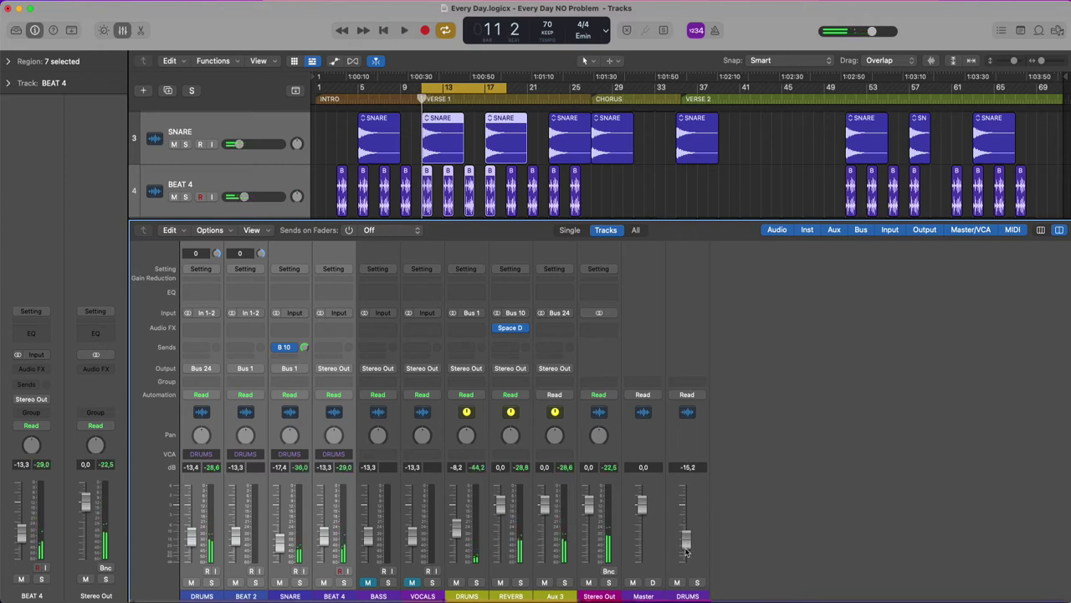
left_click(687, 548, "alt")
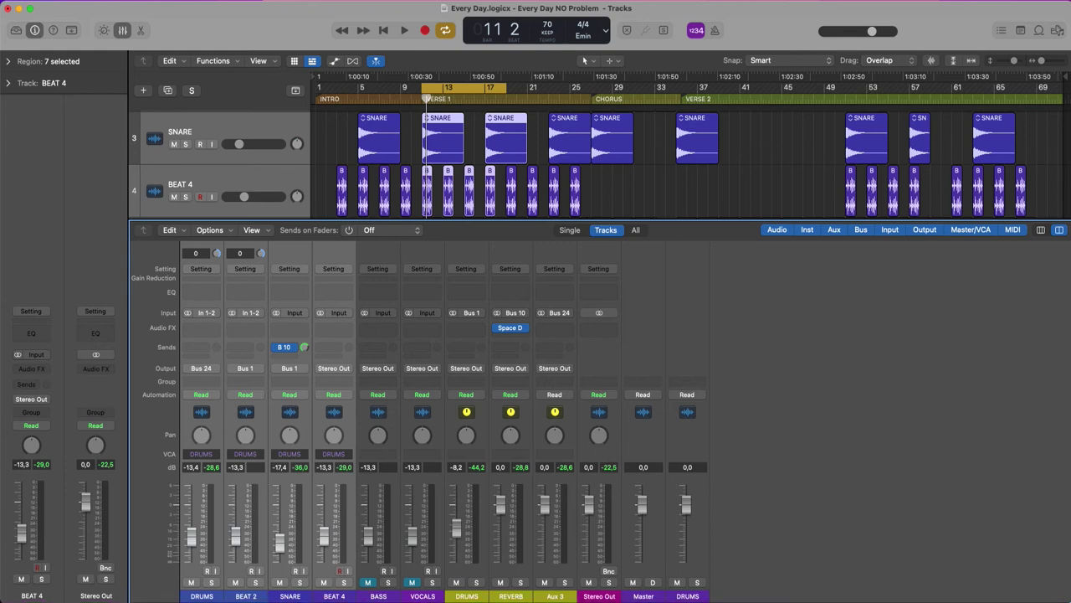
Switch the DRUMS VCA's automation mode to Latch and back to Read
left_click(643, 596)
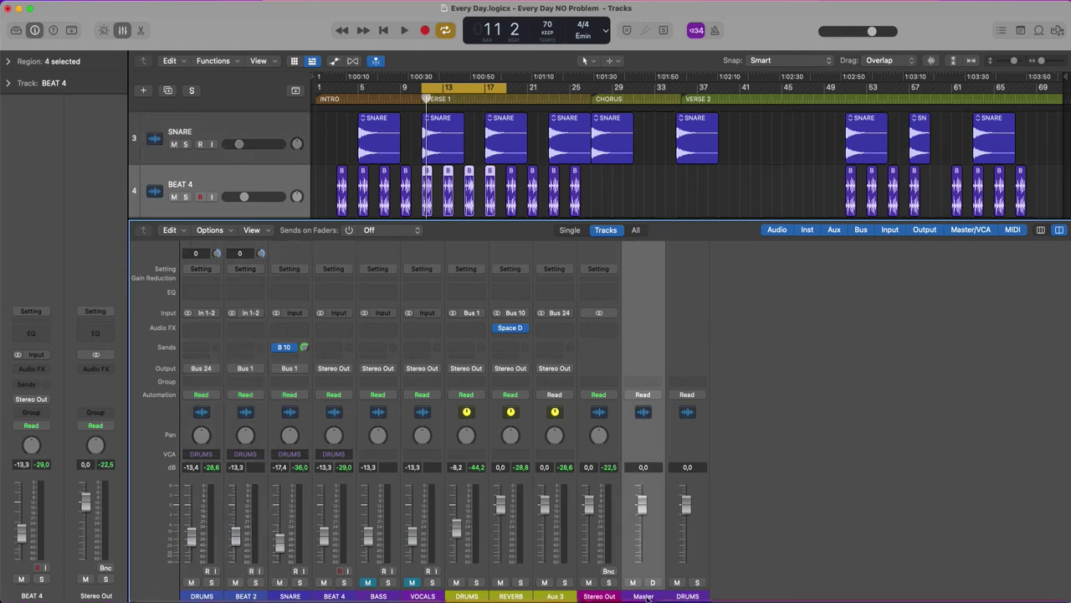
left_click(688, 596)
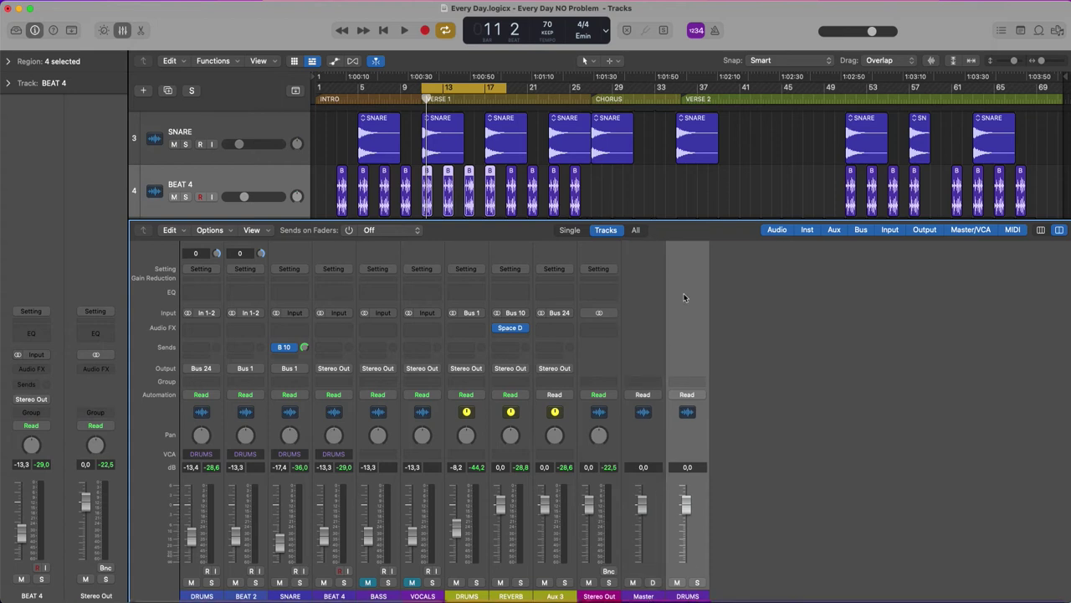
left_click(698, 394)
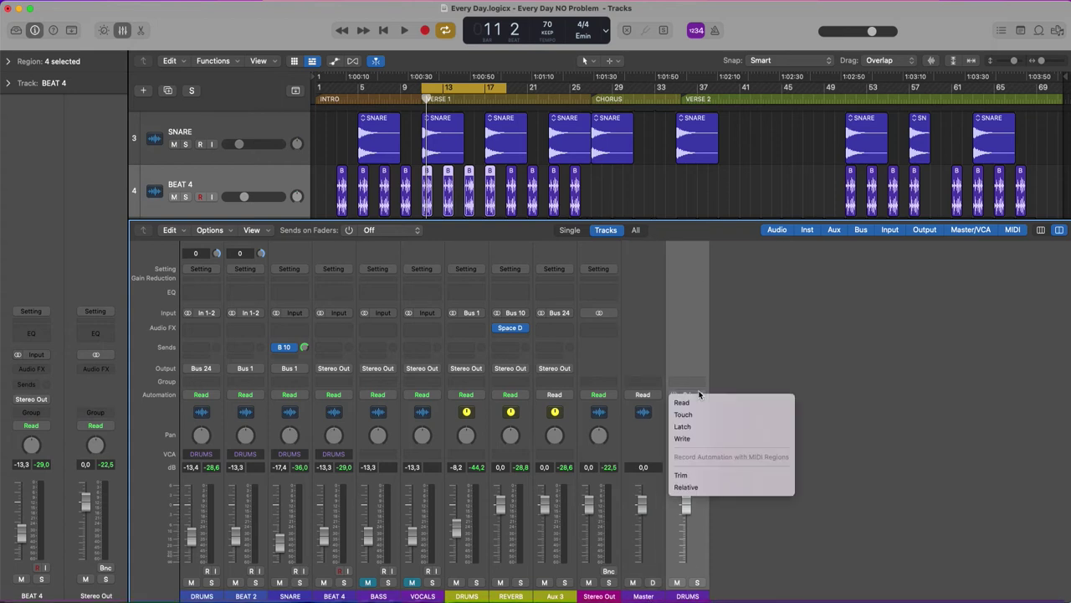
left_click(683, 426)
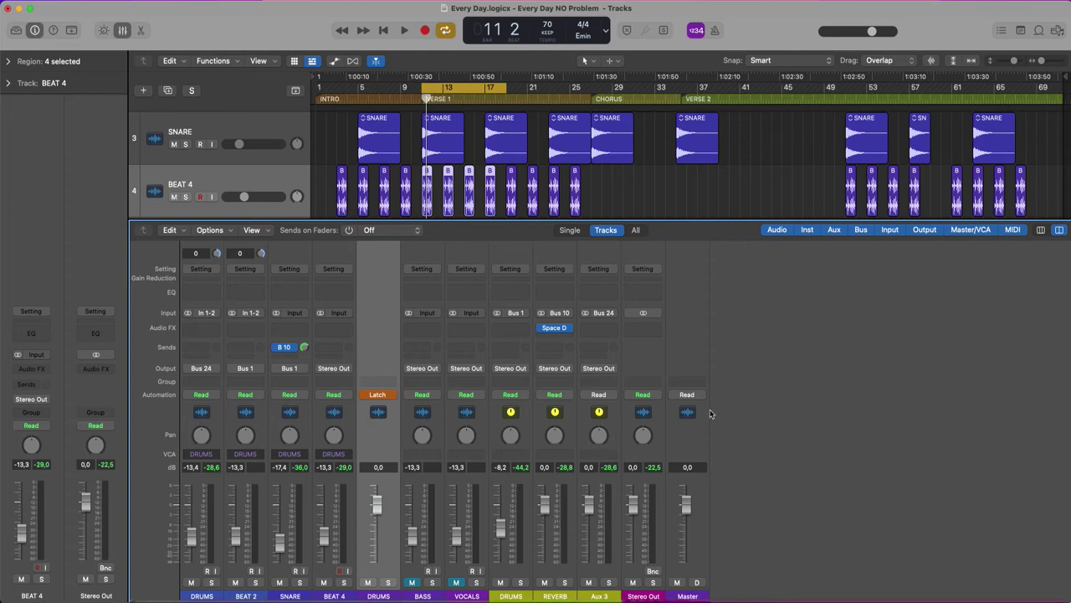
left_click(389, 397)
left_click(398, 374)
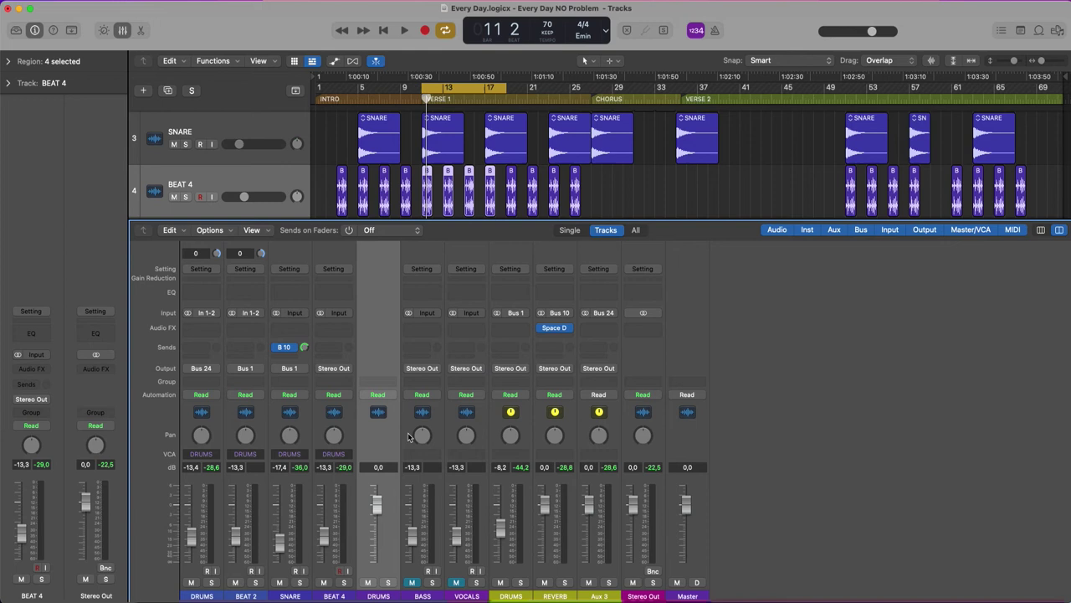
Solo the VOCALS track, and show and hide the automation on the tracks
left_click(467, 596)
left_click(475, 582)
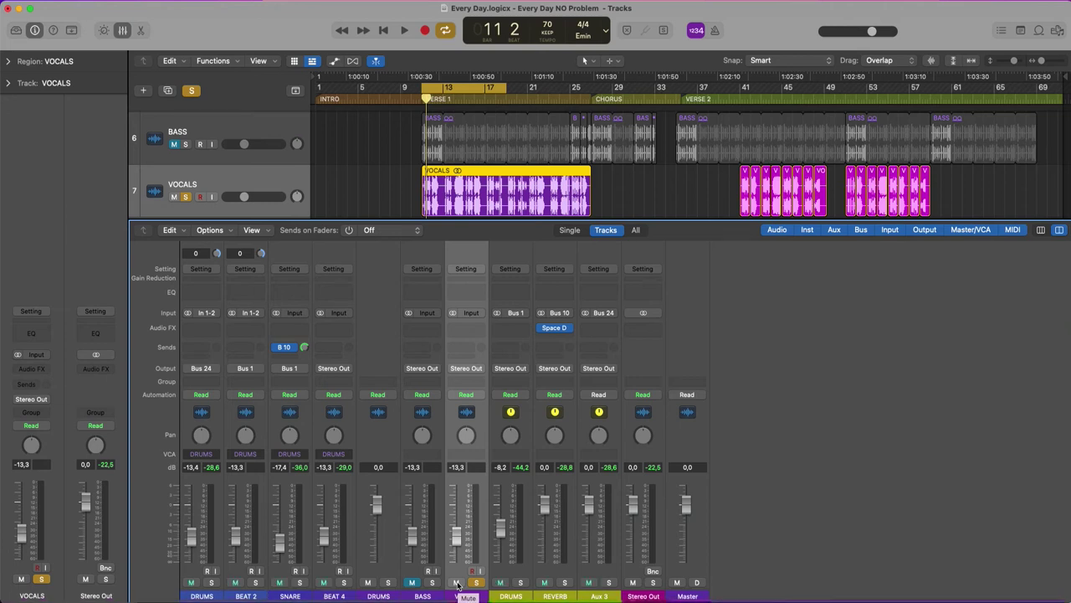
left_click(279, 168)
key("a")
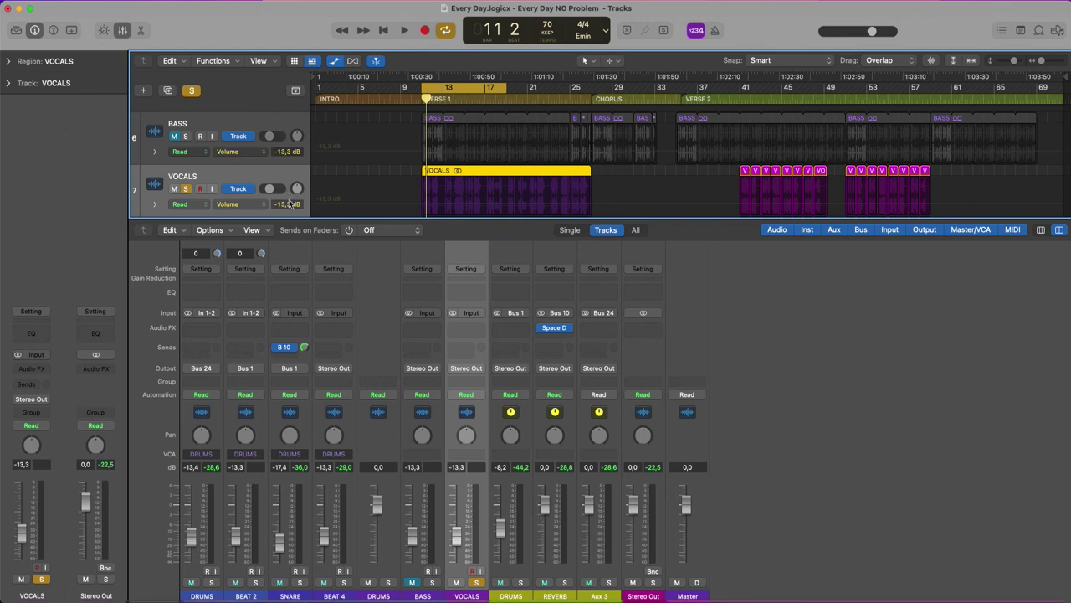
key("a")
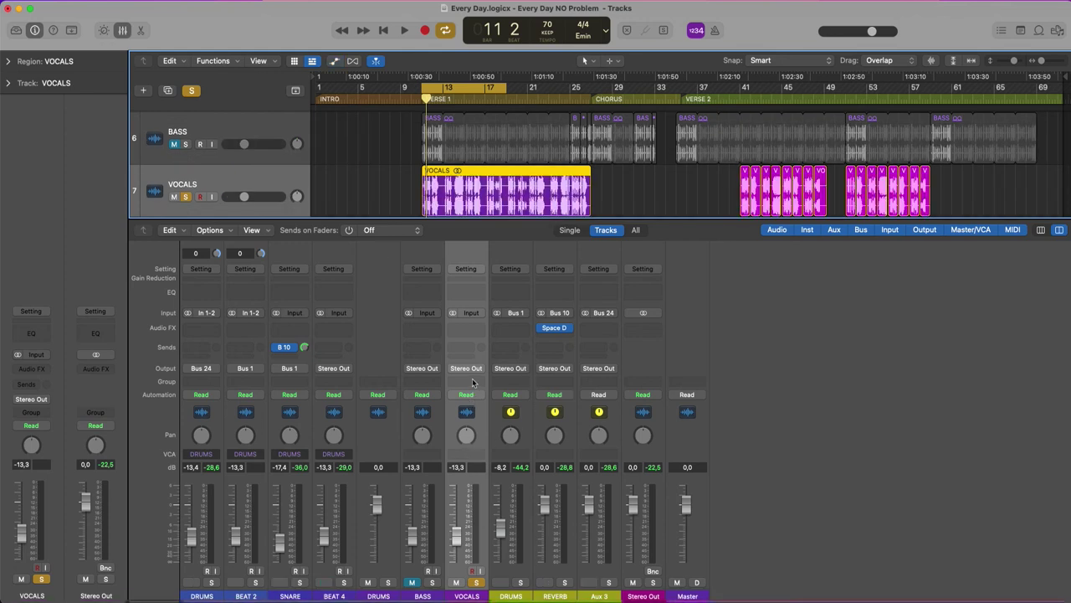
Create a new VCA for the VOCALS channel strip
left_click(232, 235)
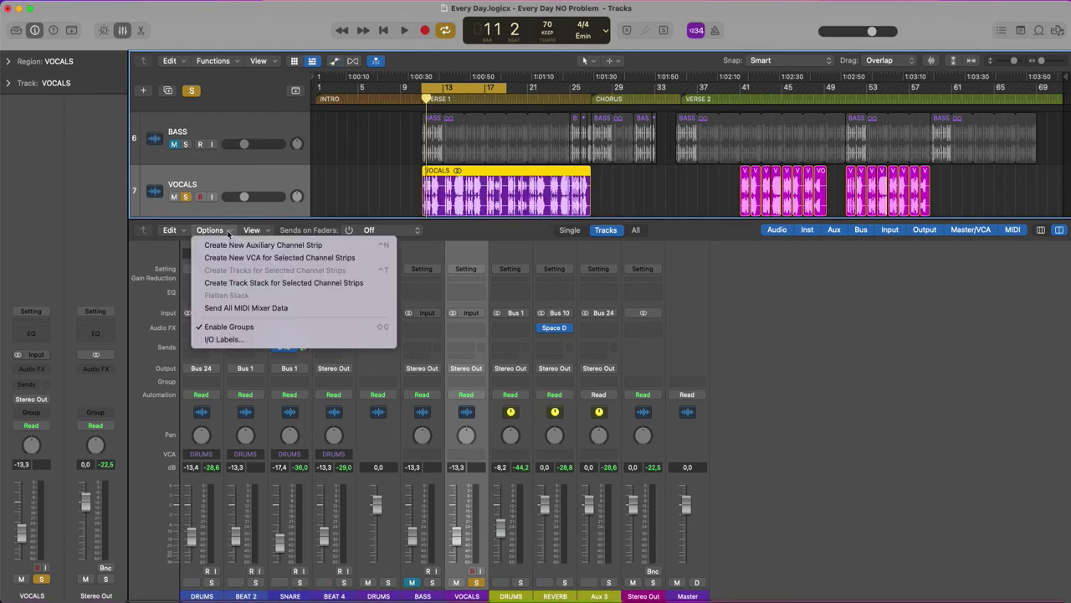
left_click(246, 255)
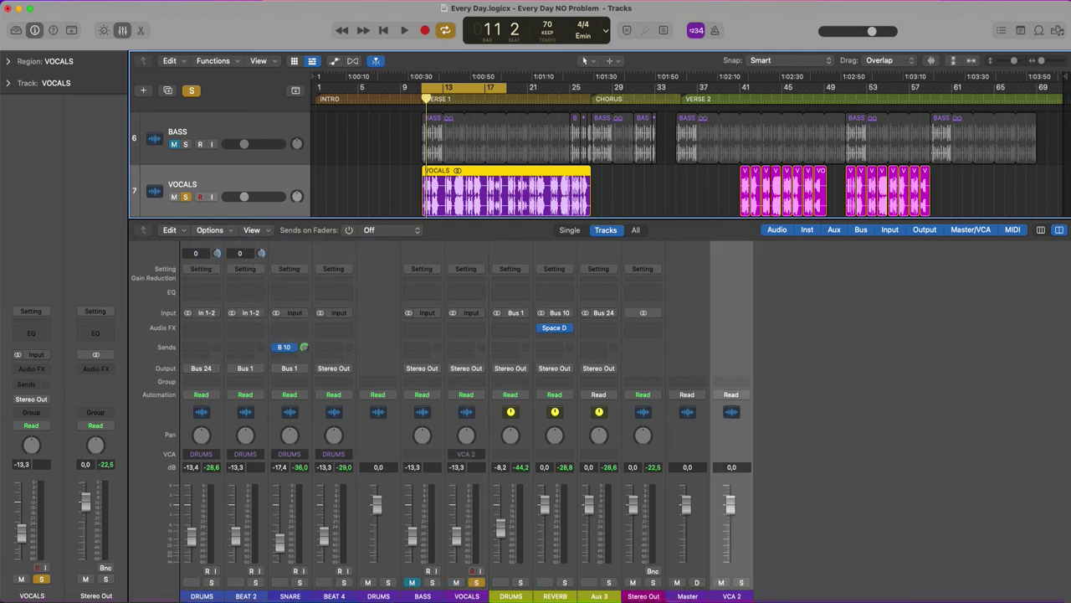
Rename the new VCA 2 channel strip as VOICE, and select the VOCALS channel strip
double_click(731, 595)
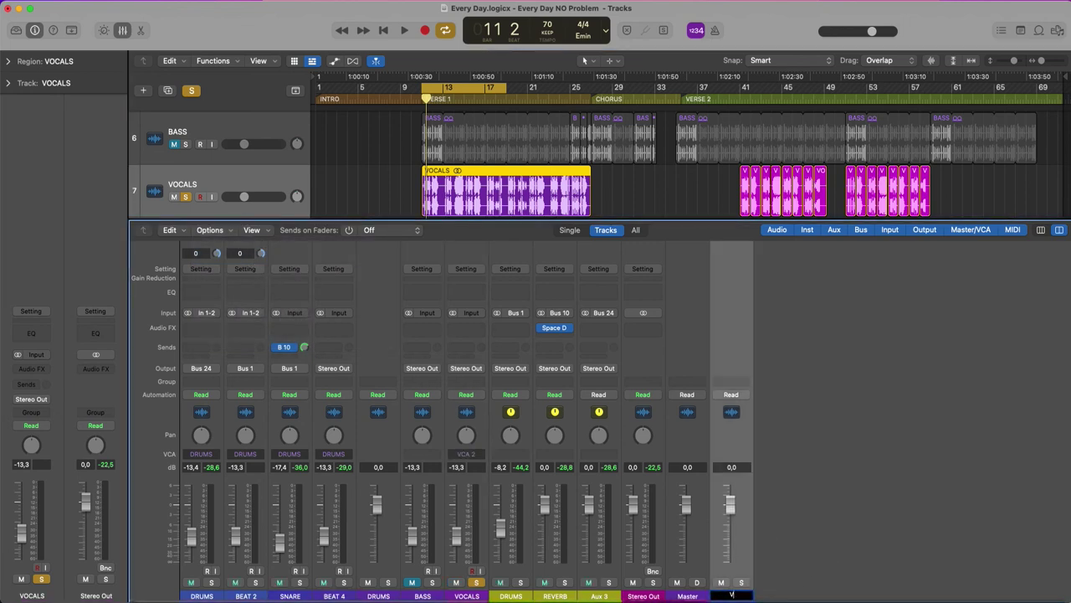
left_click(465, 453)
left_click(466, 453)
left_click(604, 595)
left_click(475, 595)
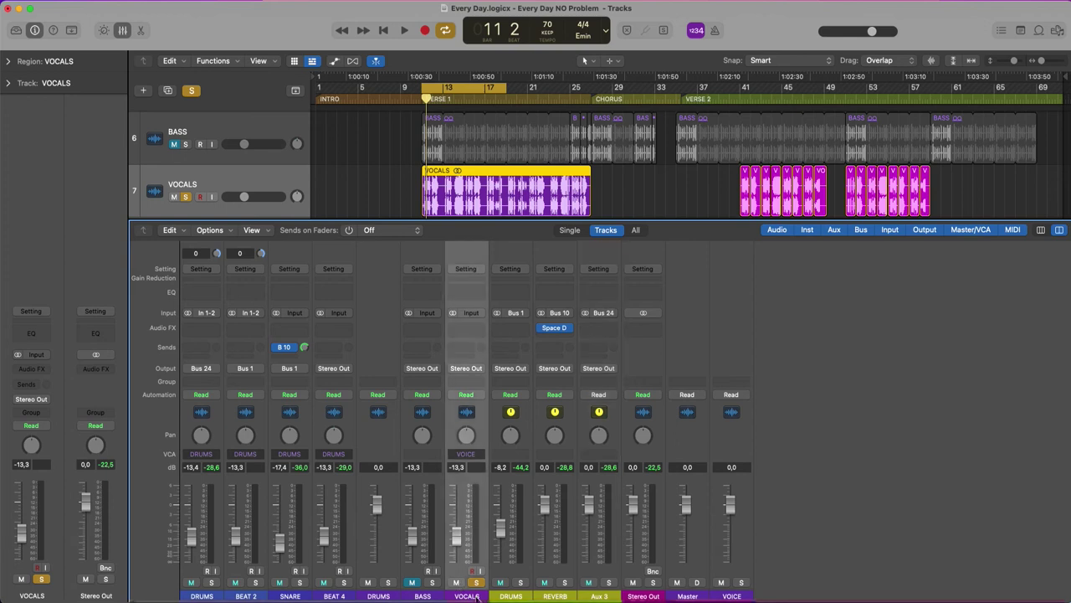
Set the VOICE VCA's automation mode to Latch, and record a fader move down to about -11.4 dB during playback
left_click(744, 395)
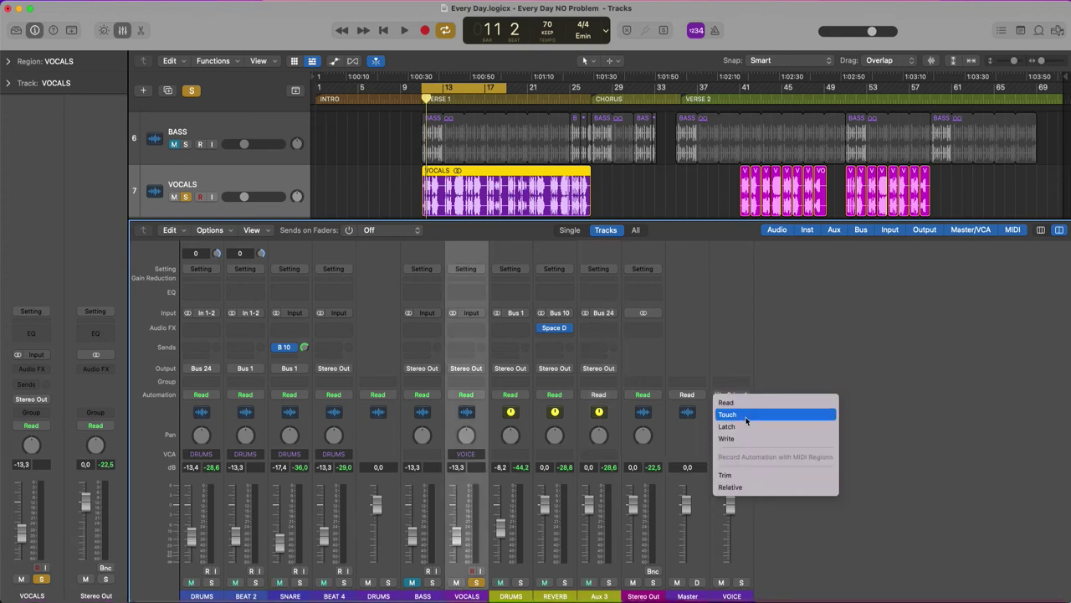
left_click(746, 416)
left_click(746, 394)
left_click(745, 408)
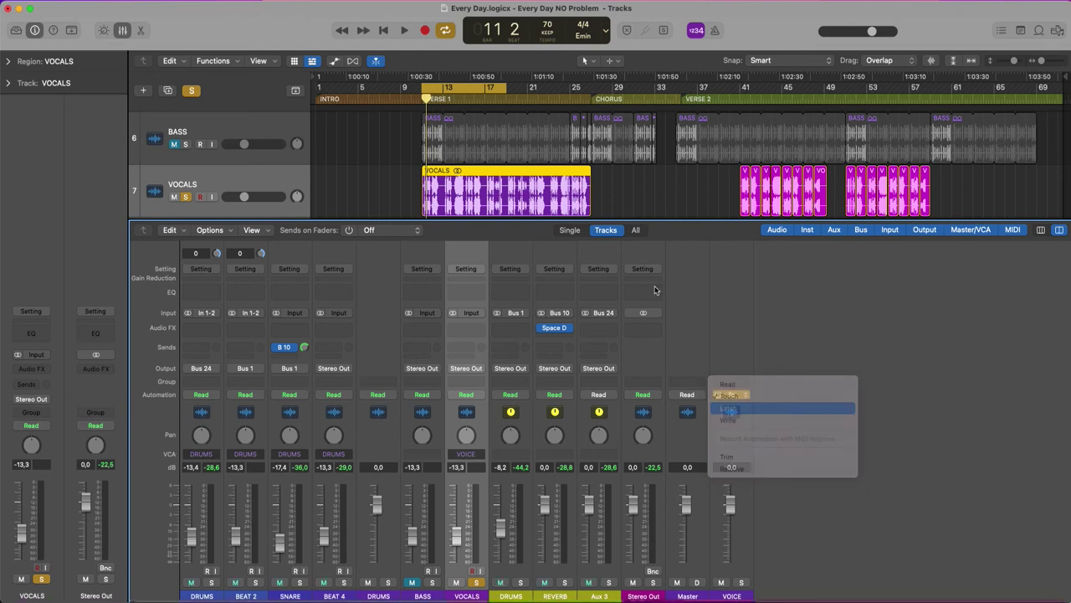
key("space")
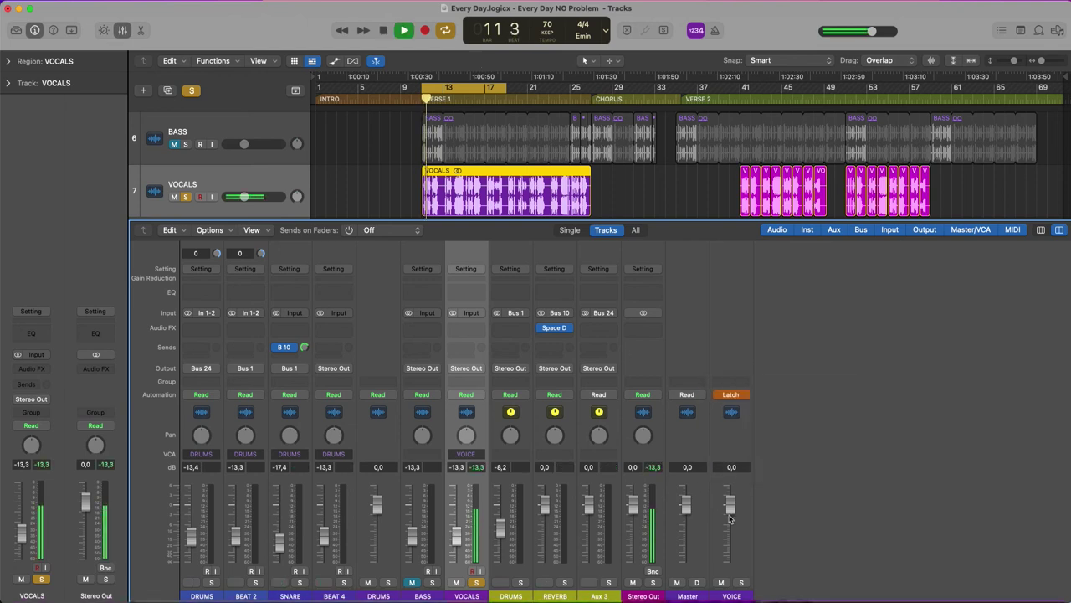
left_click_drag(728, 508, 730, 532)
key("space")
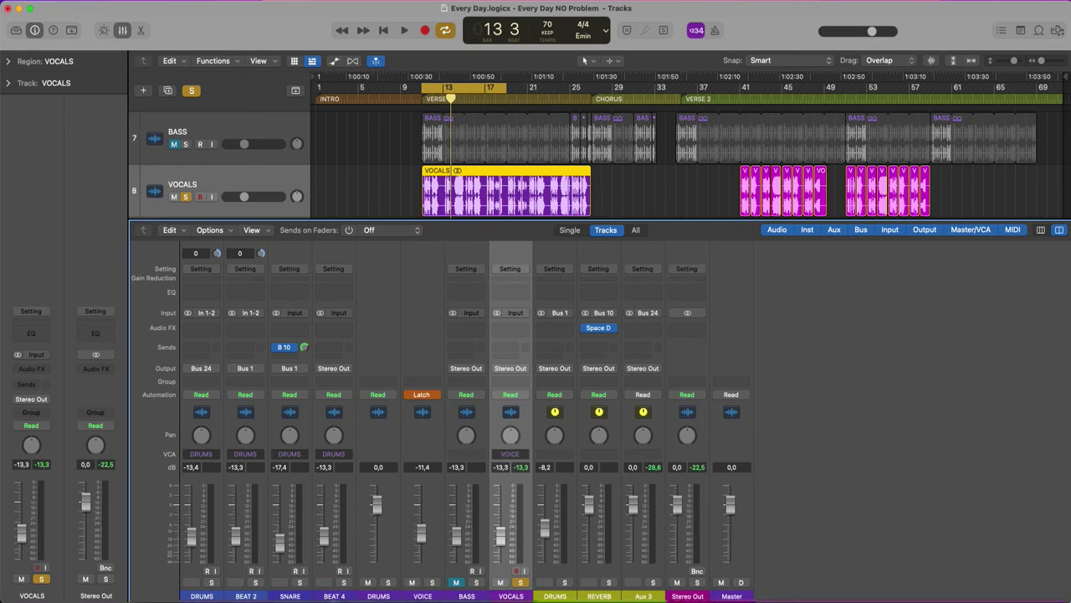
Create a new VCA for the BASS channel strip
left_click(334, 595)
left_click(381, 596)
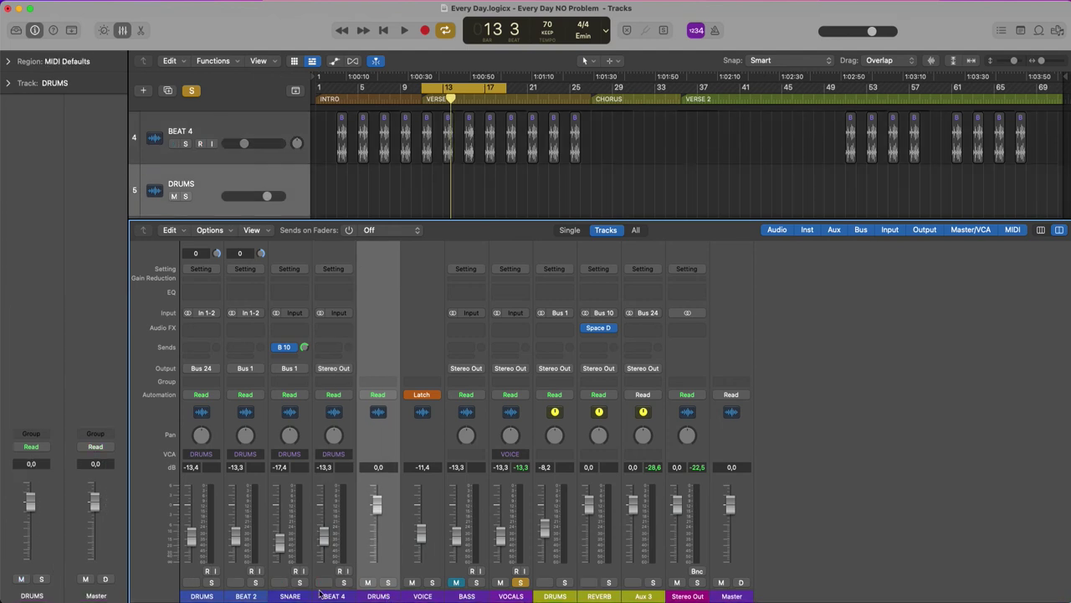
left_click(466, 596)
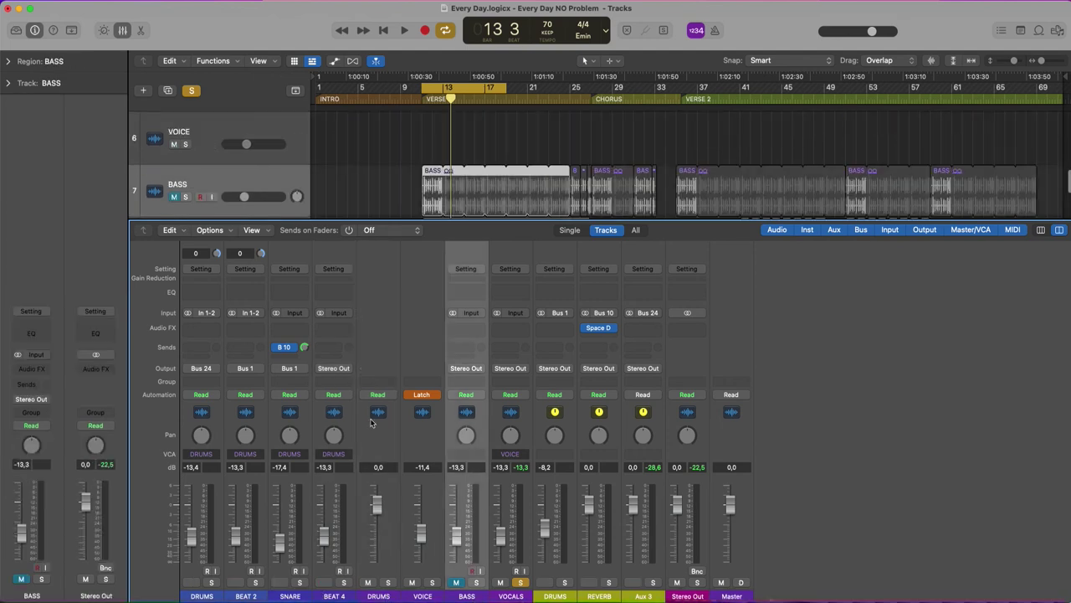
left_click(226, 232)
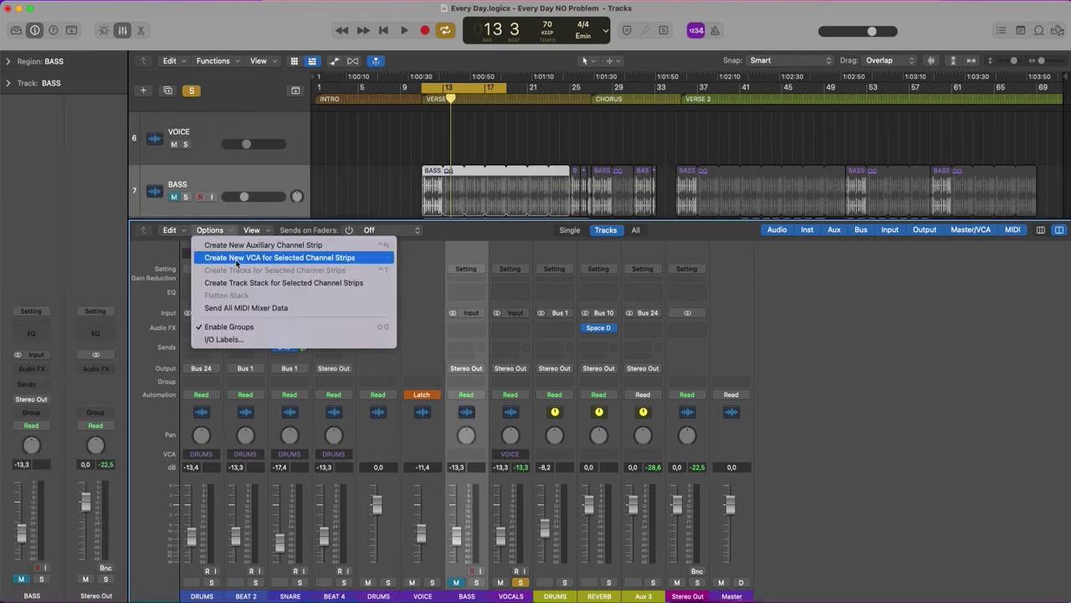
left_click(247, 259)
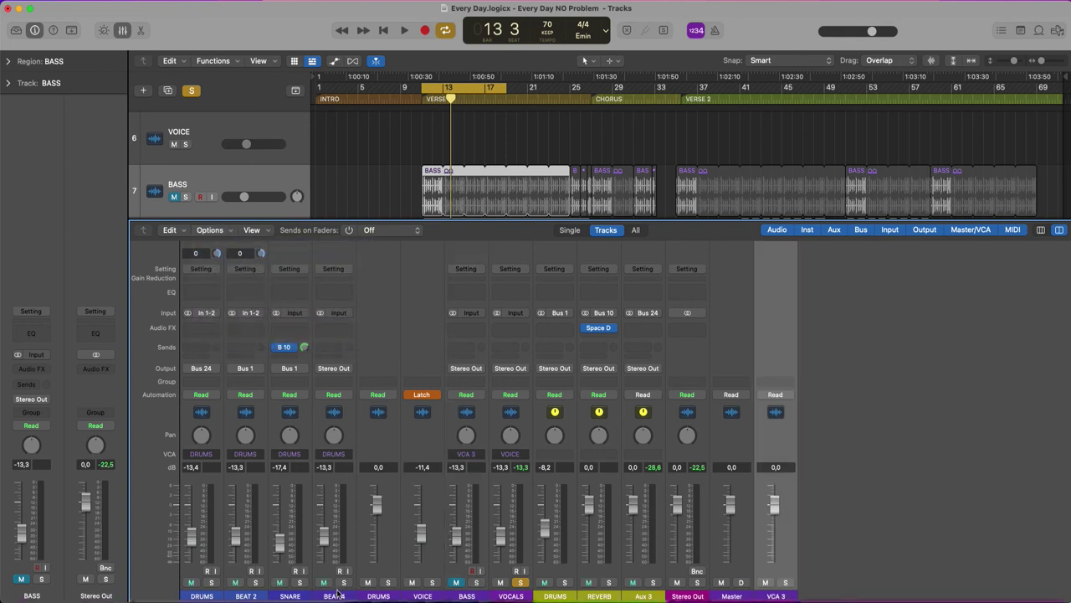
Select the DRUMS, BEAT 2, SNARE and BEAT 4 channel strips and set their VCA assignment to No VCA
left_click(335, 595)
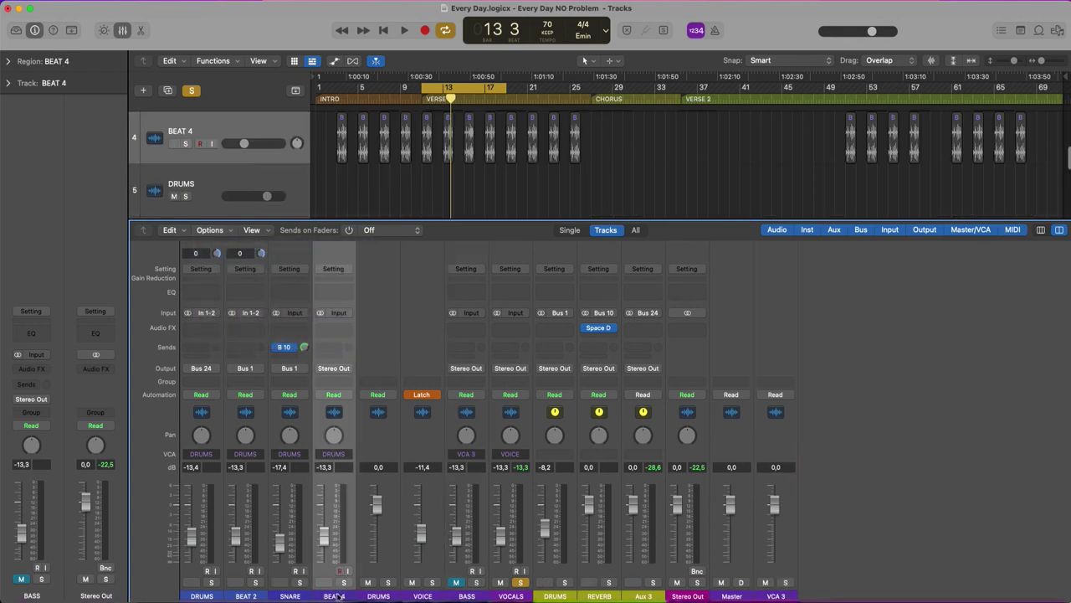
left_click(210, 231)
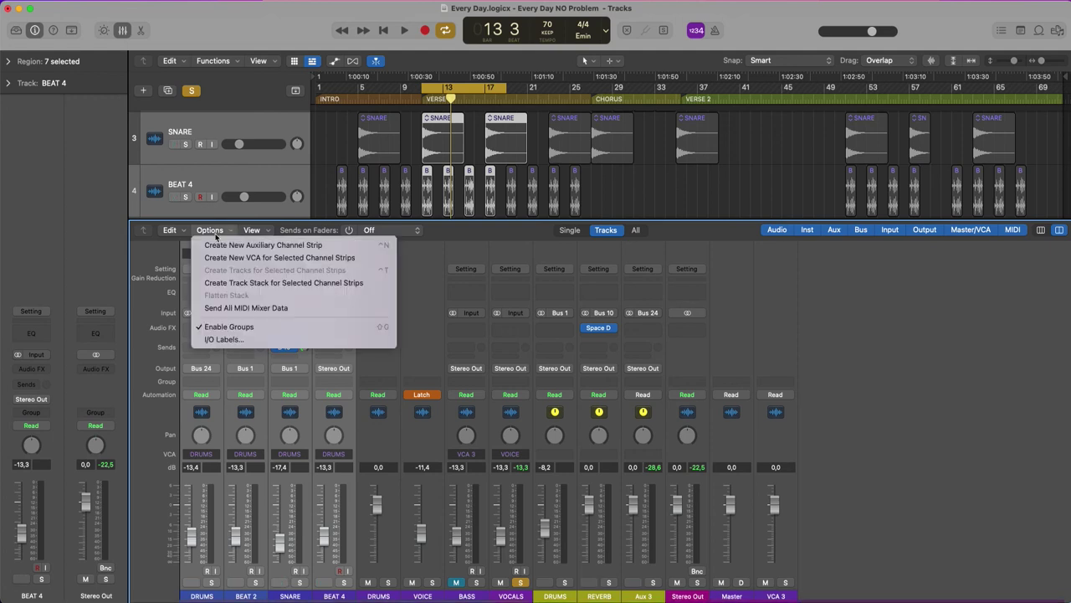
left_click(209, 472)
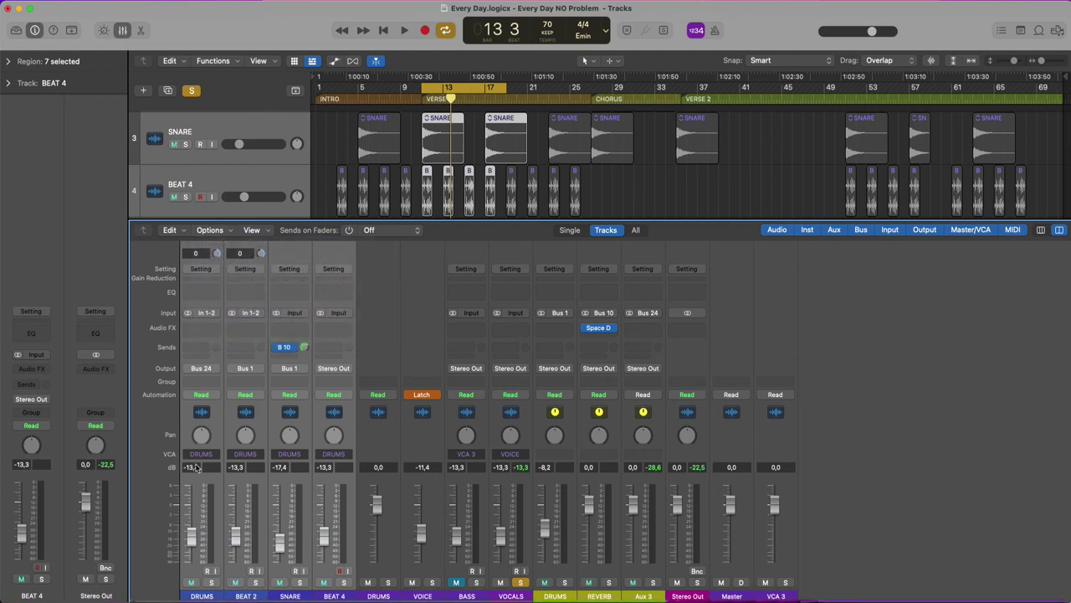
left_click(201, 454)
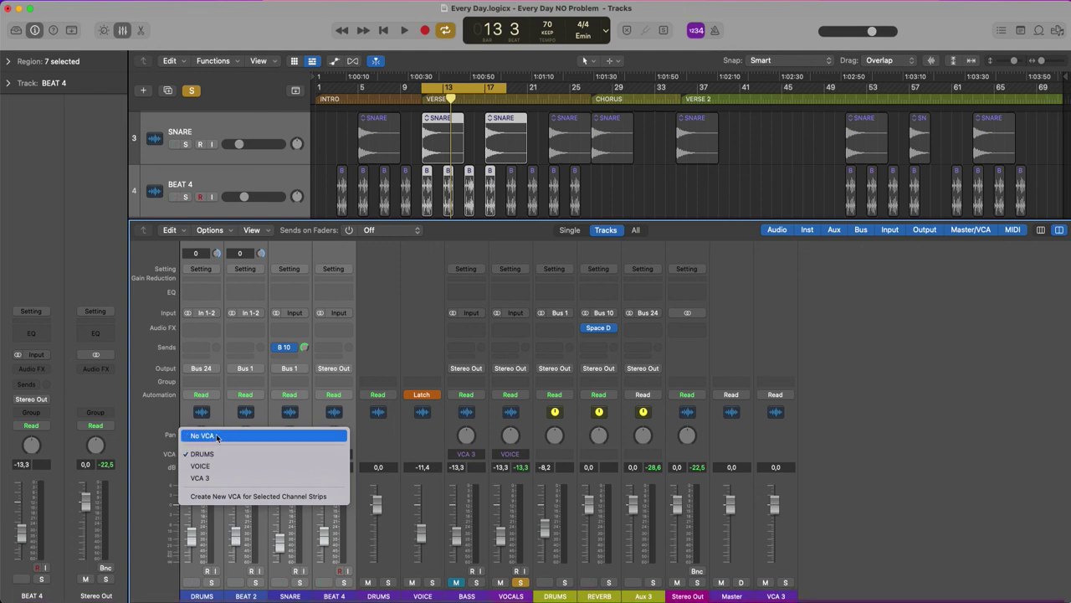
left_click(216, 436)
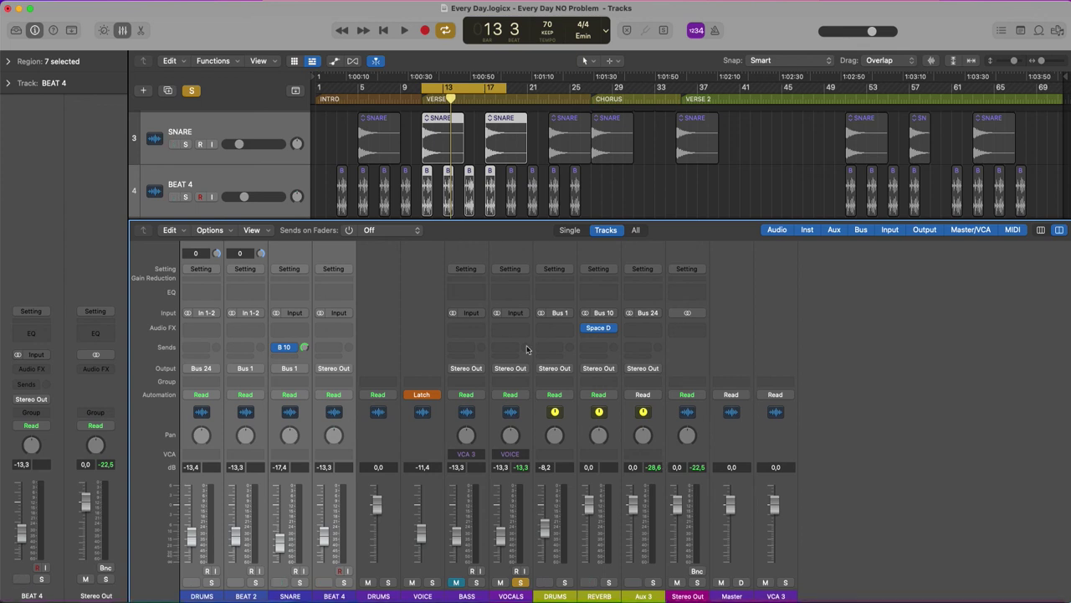
Hide the VCA component on the mixer's channel strips and show it again
left_click(253, 229)
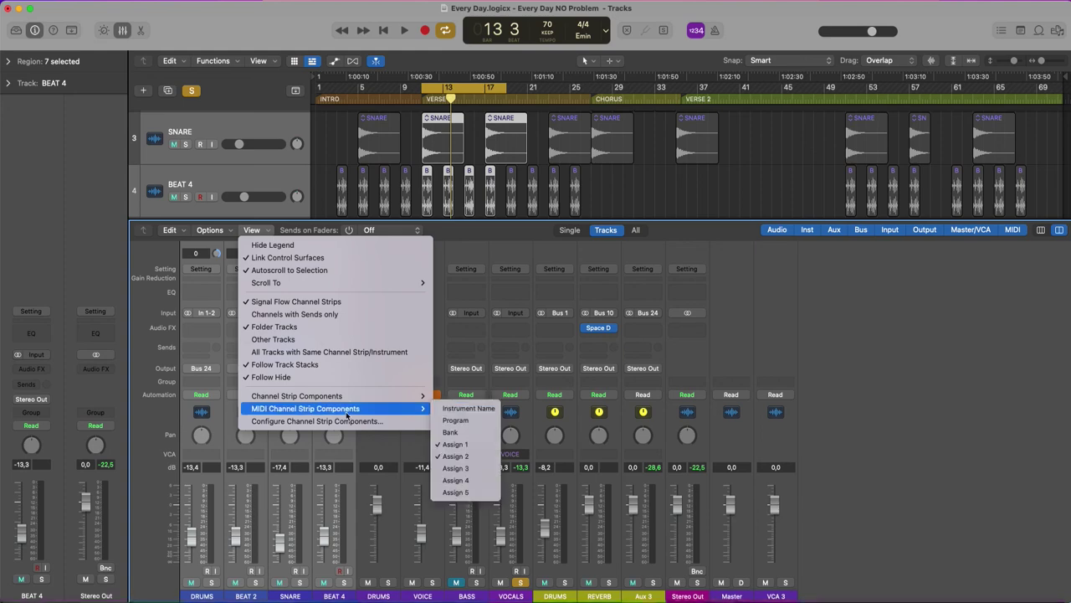
mouse_move(352, 399)
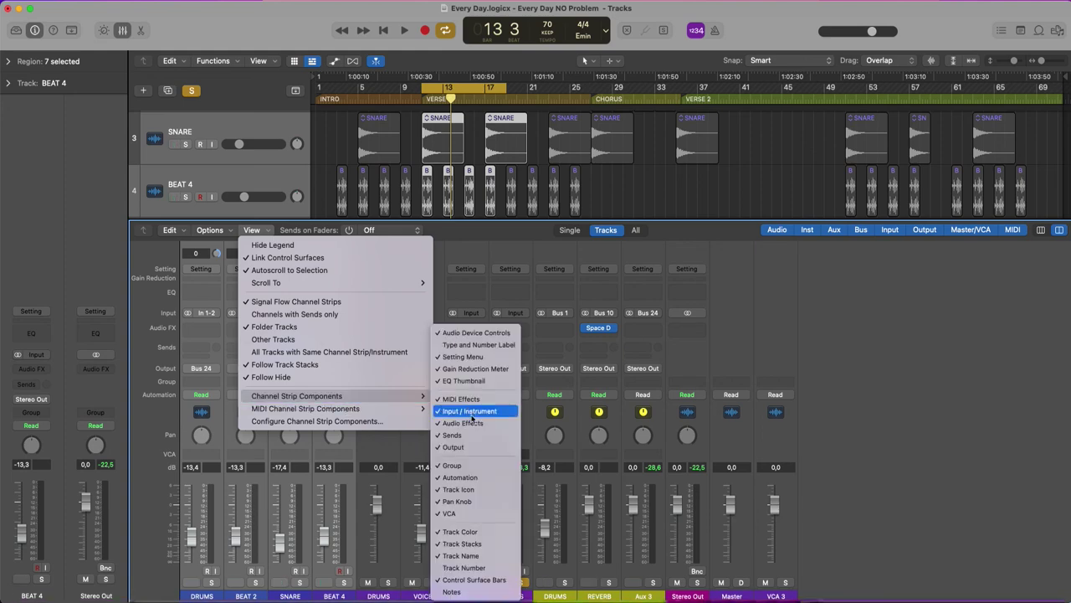
left_click(473, 513)
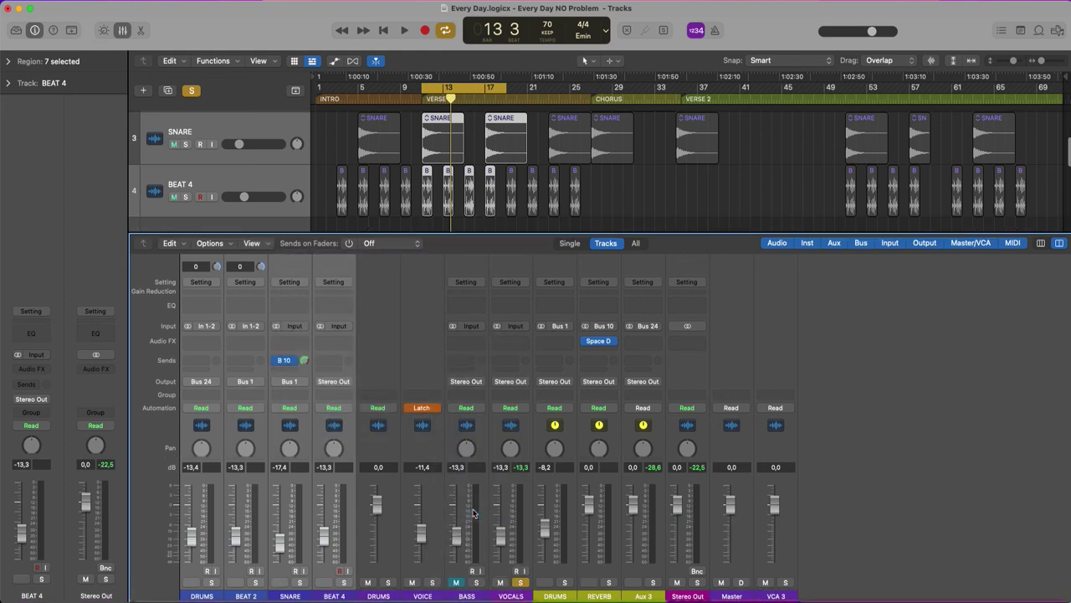
left_click(252, 242)
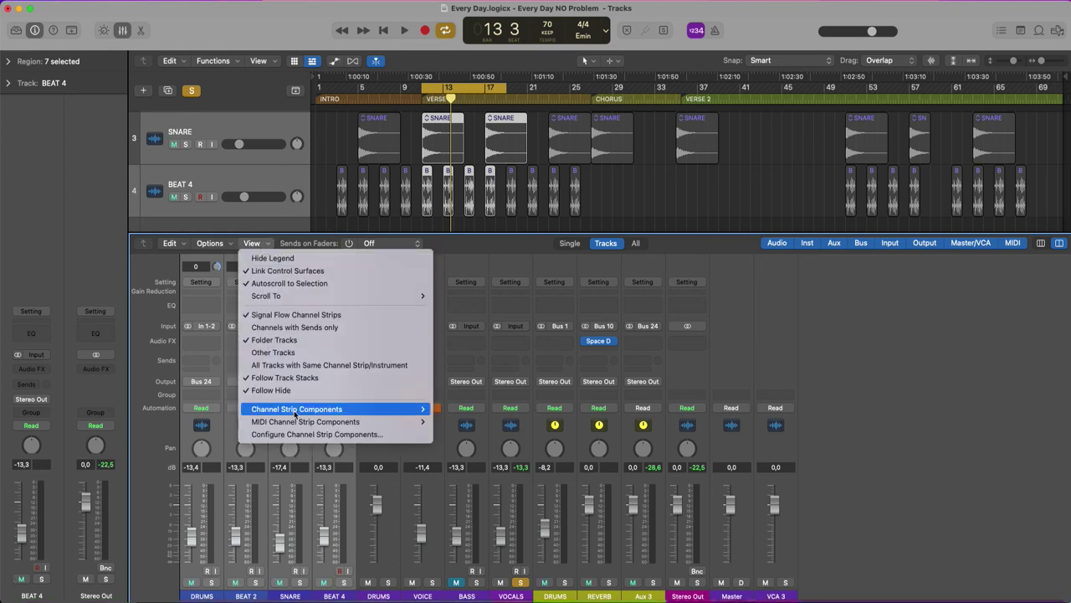
mouse_move(297, 421)
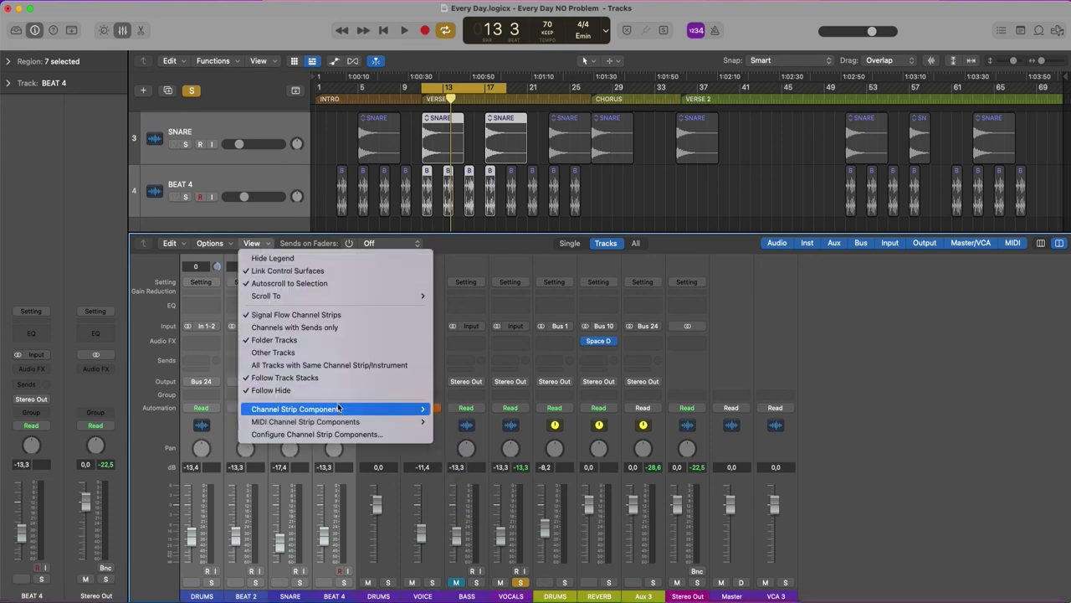
mouse_move(340, 408)
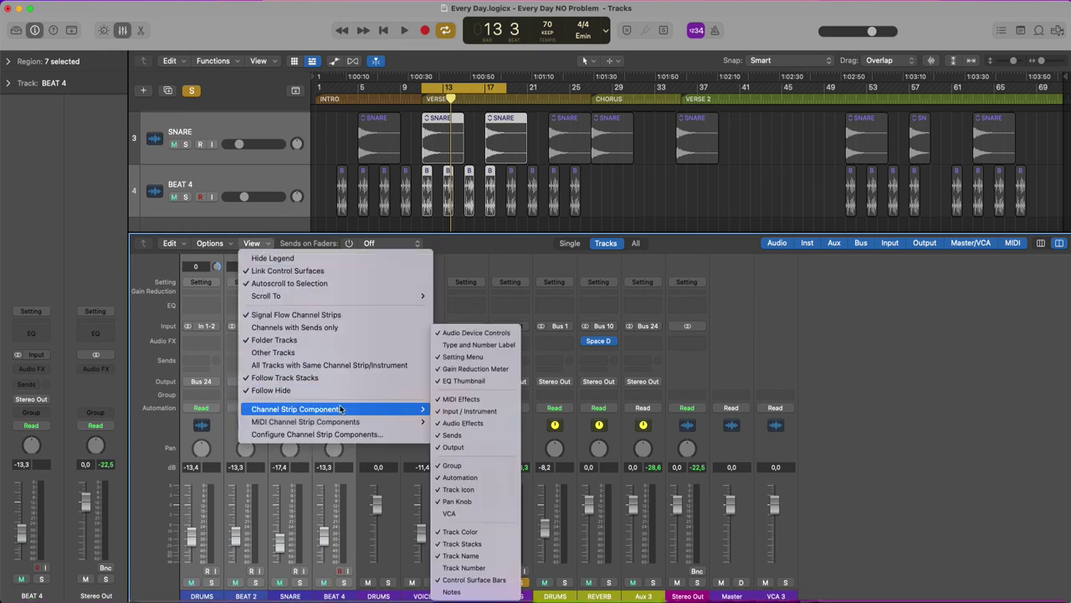
left_click(484, 514)
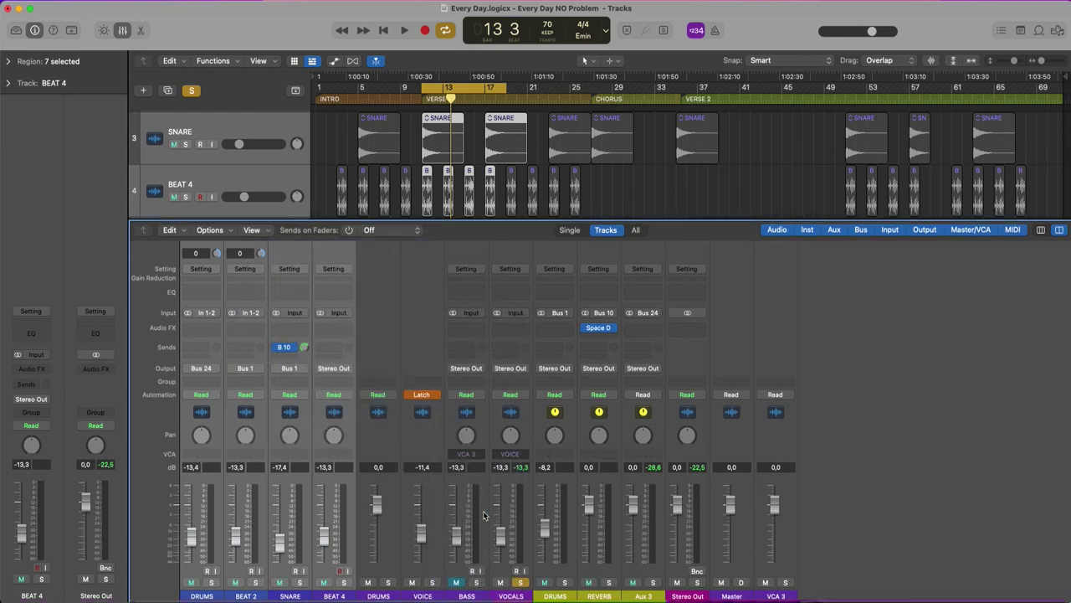
Assign the four selected drum channel strips to the DRUMS VCA, and select the BASS channel strip
left_click(337, 455)
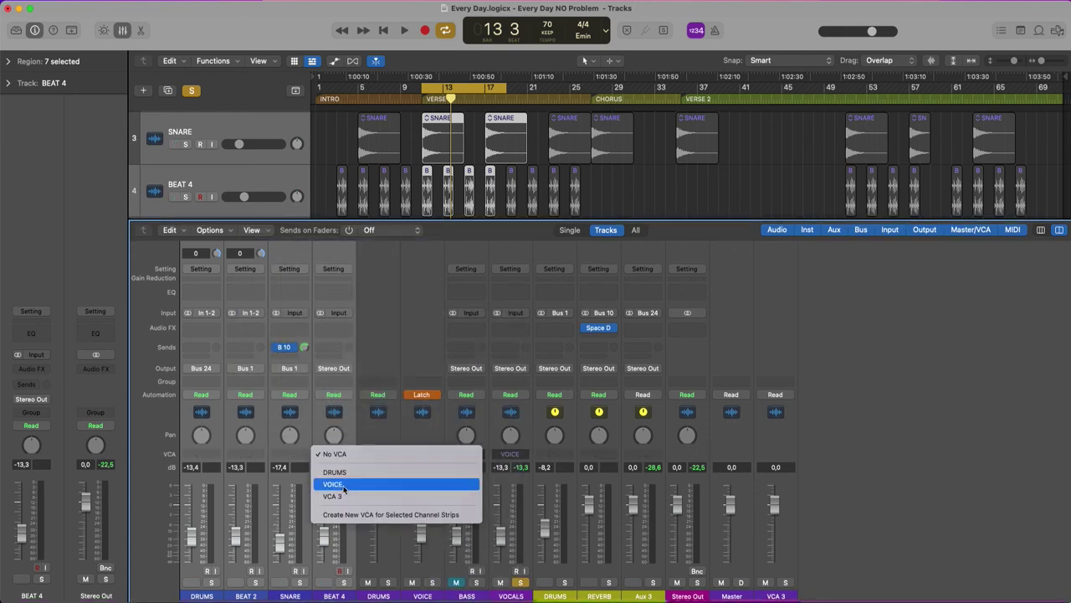
left_click(351, 473)
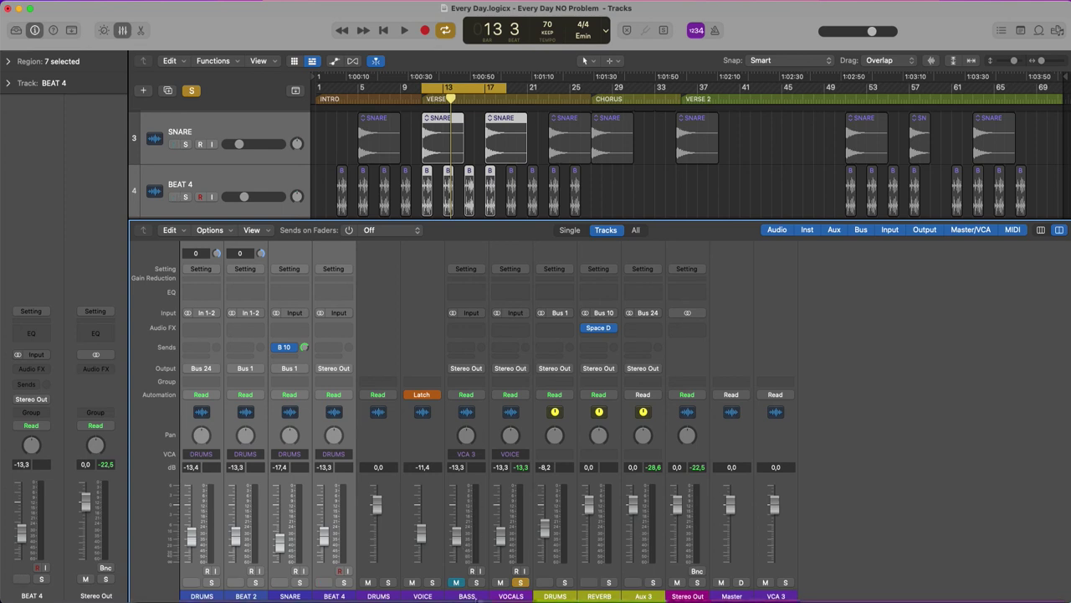
left_click(471, 444)
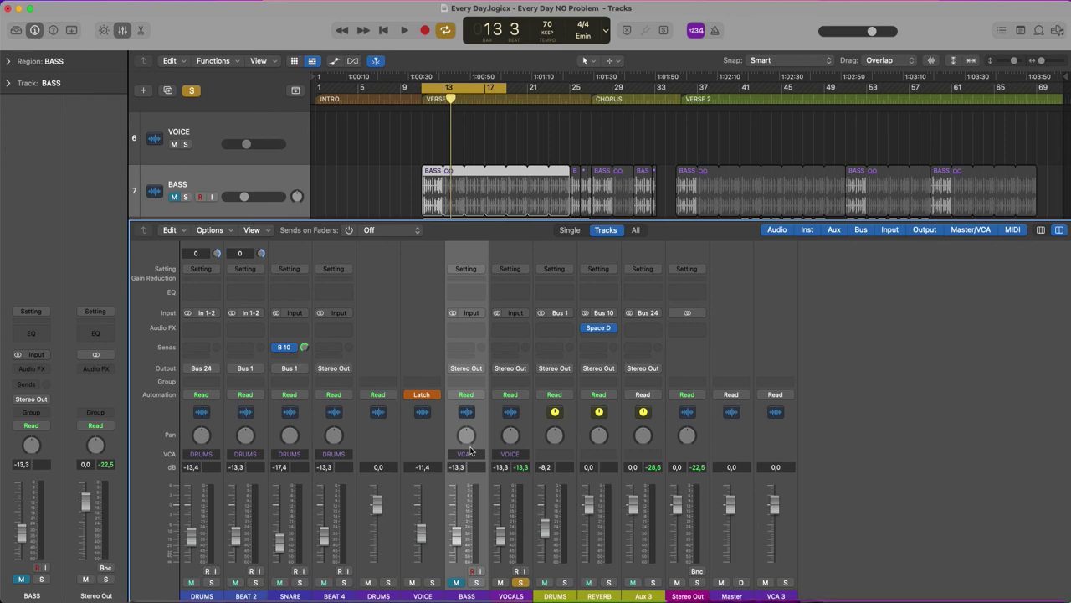
Switch to Safari and look through the Logic Pro book search results on amazon.co.uk
scroll(670, 368, "down", 5)
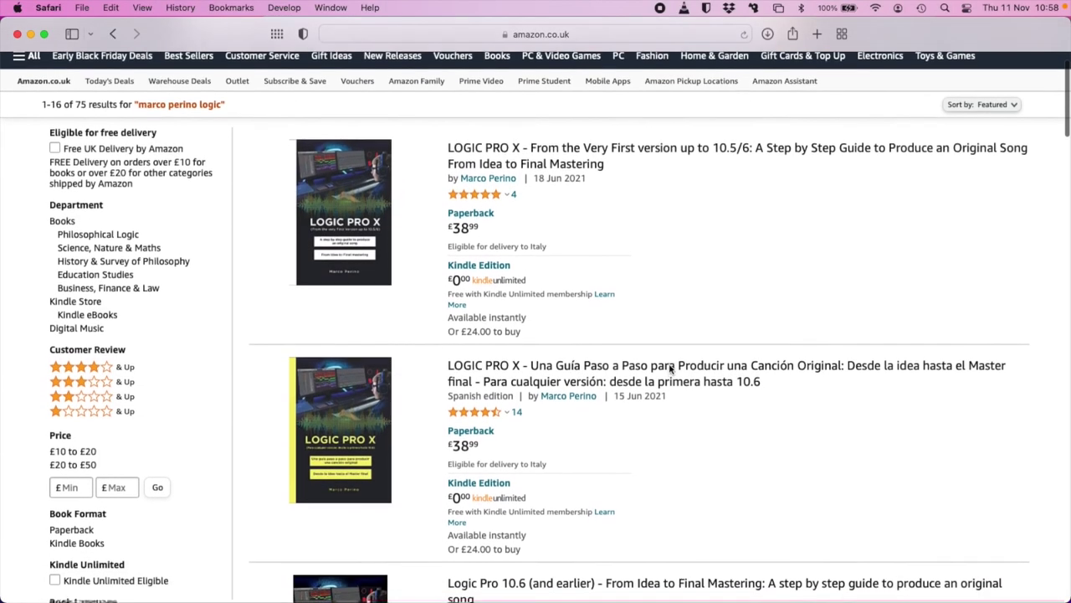
scroll(669, 368, "down", 3)
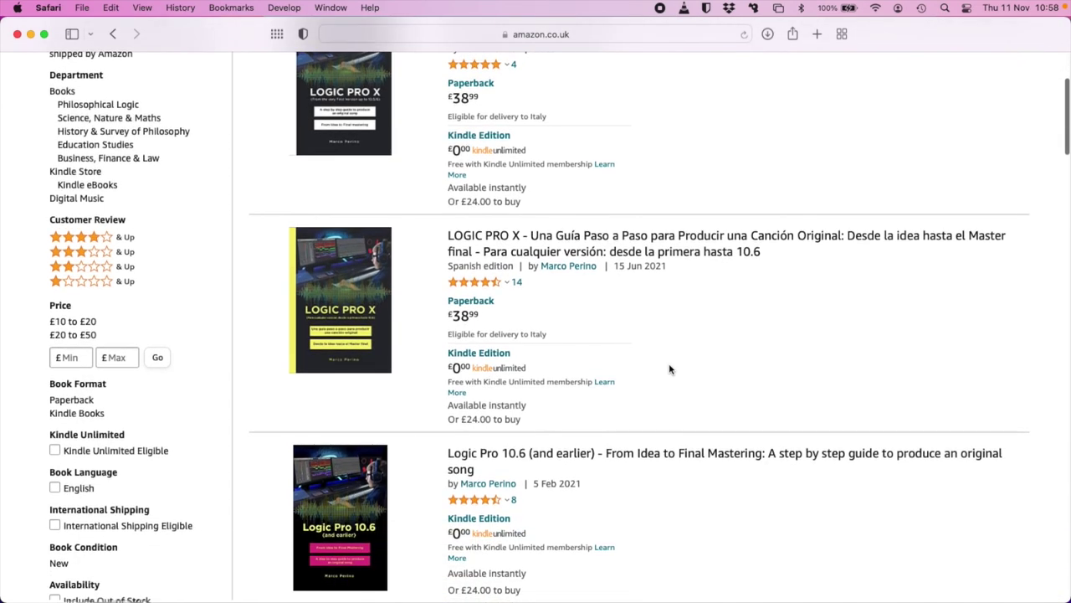
scroll(670, 368, "down", 3)
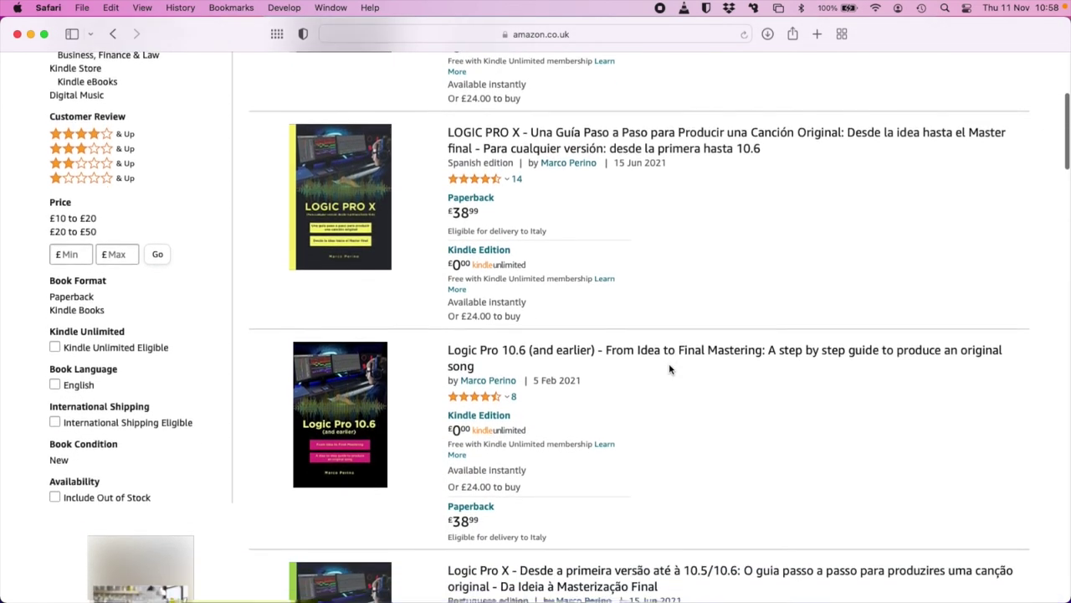
scroll(669, 369, "down", 4)
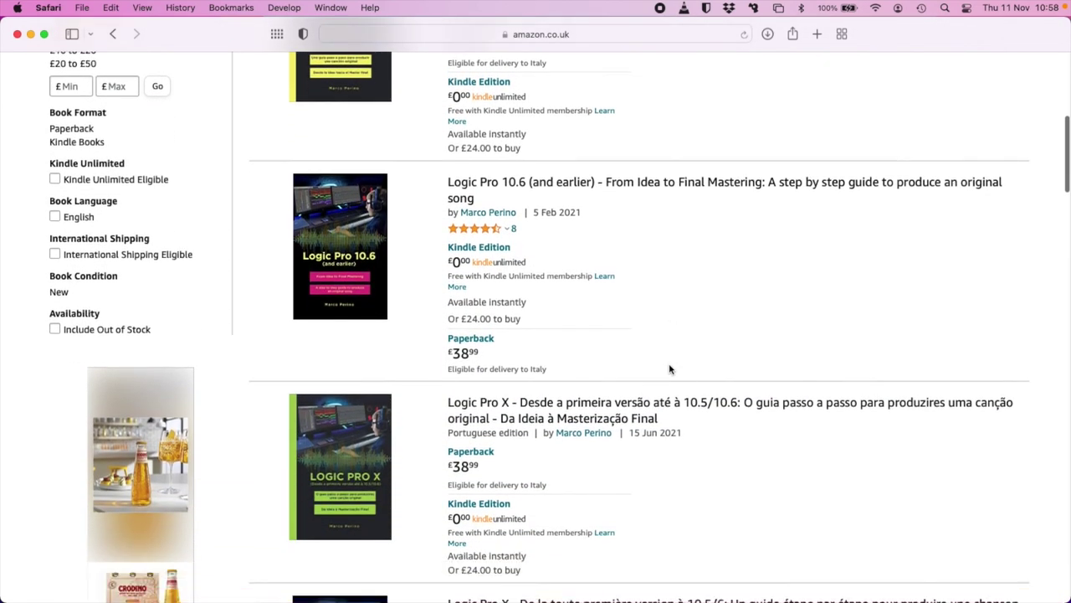
scroll(670, 369, "down", 3)
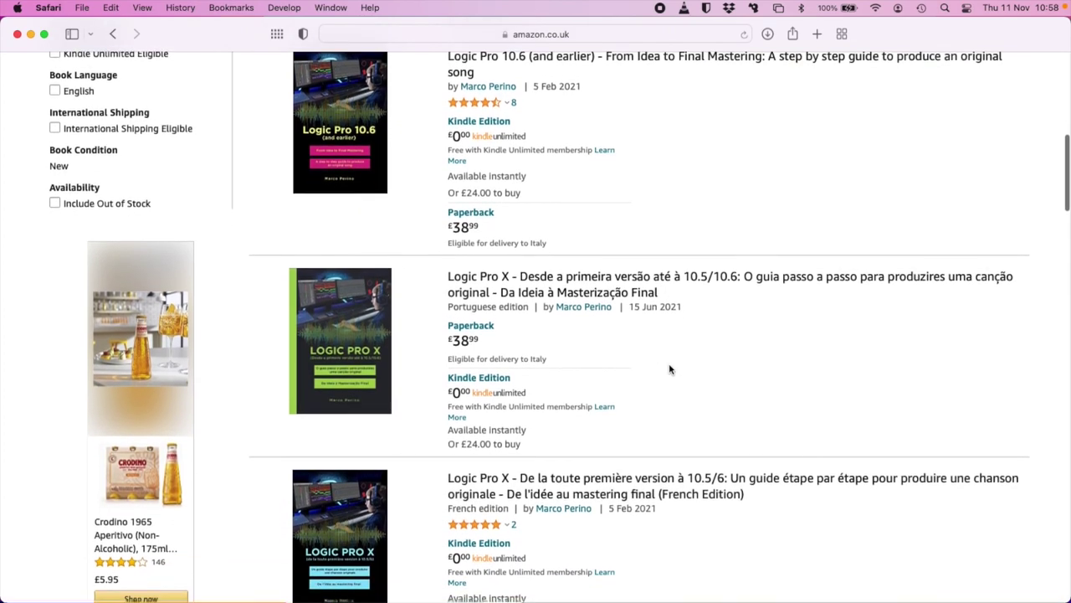
scroll(669, 369, "down", 6)
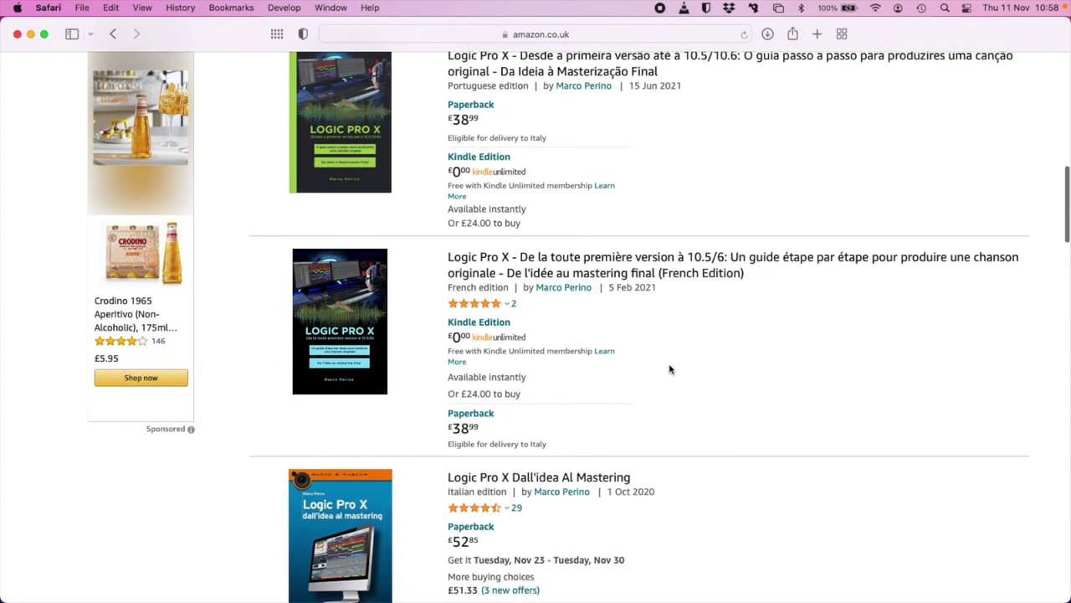
scroll(670, 369, "down", 1)
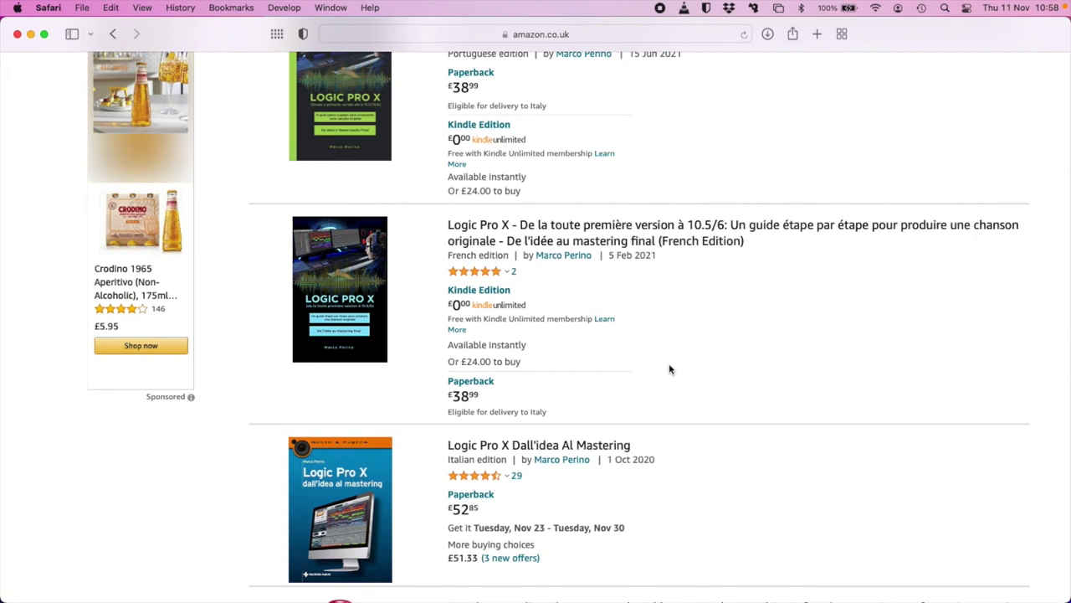